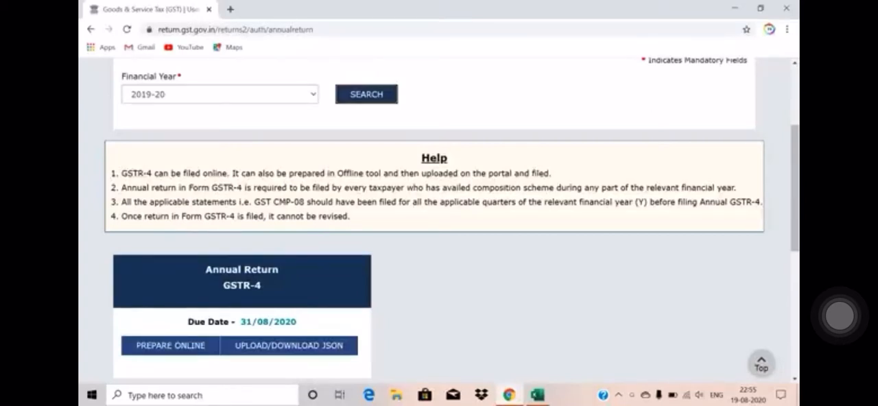
Step: Open GSTR-4 table 4A for inward supplies from registered suppliers other than reverse charge, and try adding a record with the supplier GSTIN blank
{"action": "left_click", "coordinate": [243, 287]}
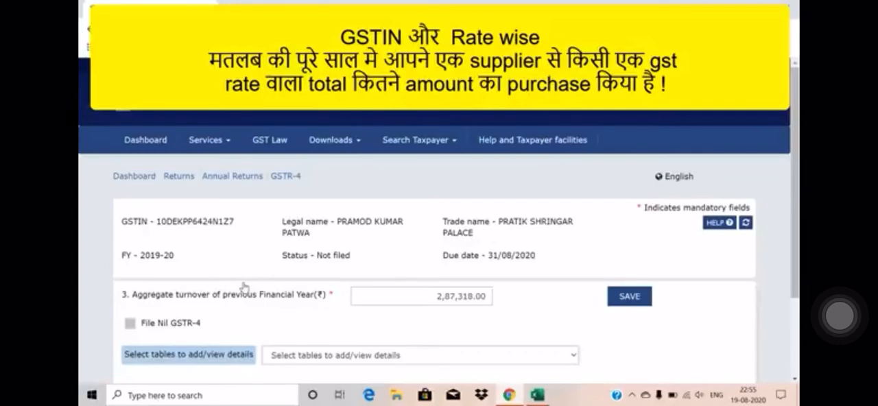
{"action": "scroll", "coordinate": [244, 287], "scroll_direction": "down", "scroll_amount": 3}
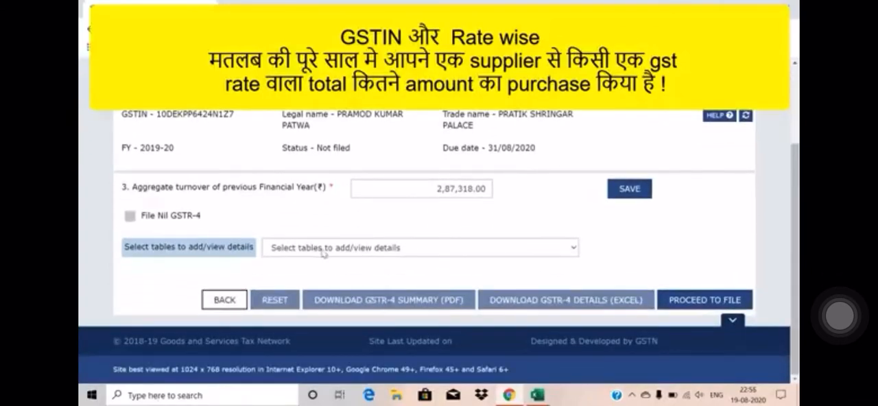
{"action": "left_click", "coordinate": [399, 248]}
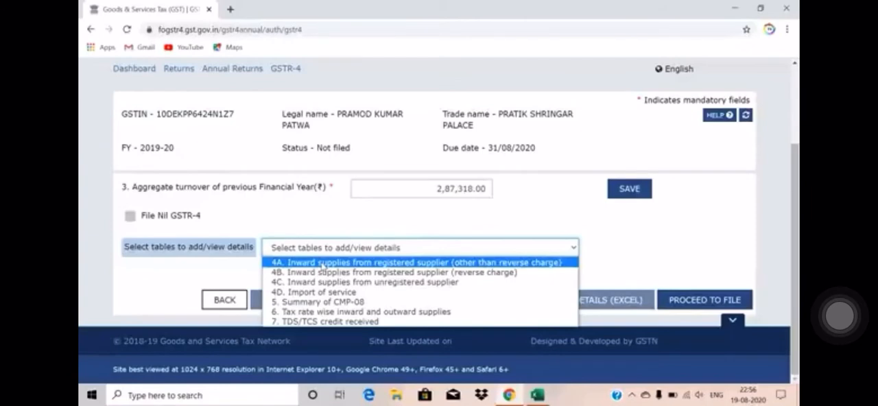
{"action": "left_click", "coordinate": [351, 265]}
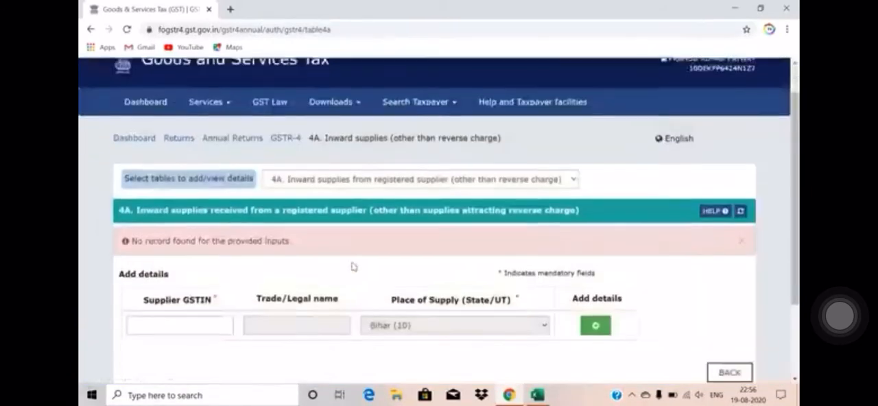
{"action": "scroll", "coordinate": [353, 266], "scroll_direction": "down", "scroll_amount": 1}
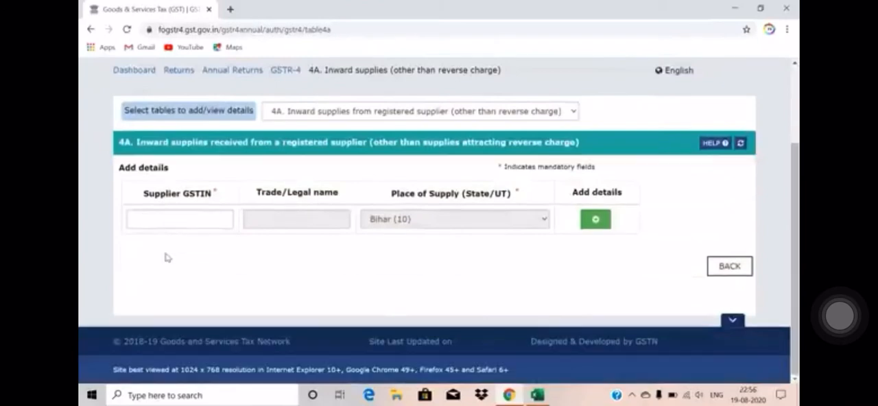
{"action": "left_click", "coordinate": [596, 221]}
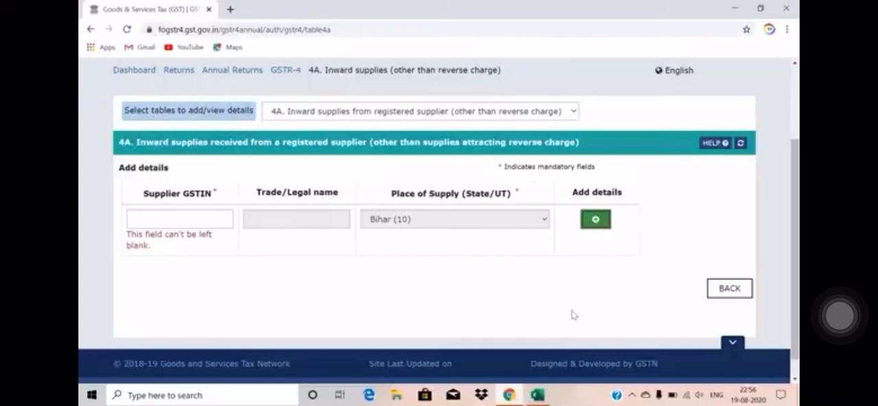
Step: Switch to the Excel workbook and examine the Purchase sheet's column headings, including GSTIN, Amount, IGST, CGST, SGST, Total and Rate
{"action": "left_click", "coordinate": [537, 395]}
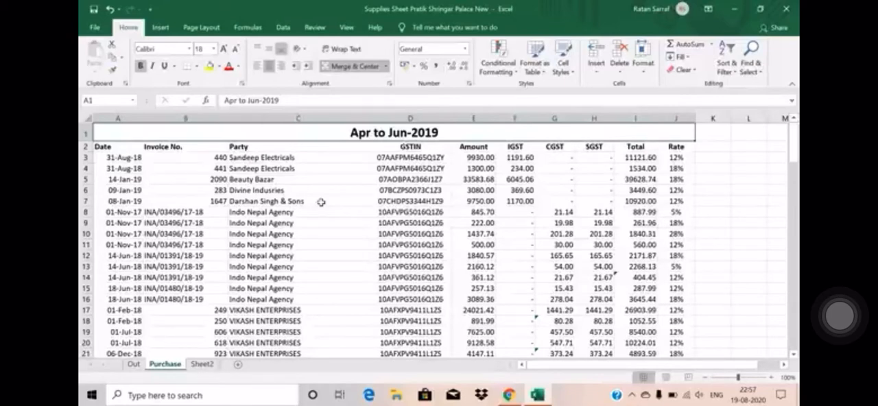
{"action": "key", "text": "Down"}
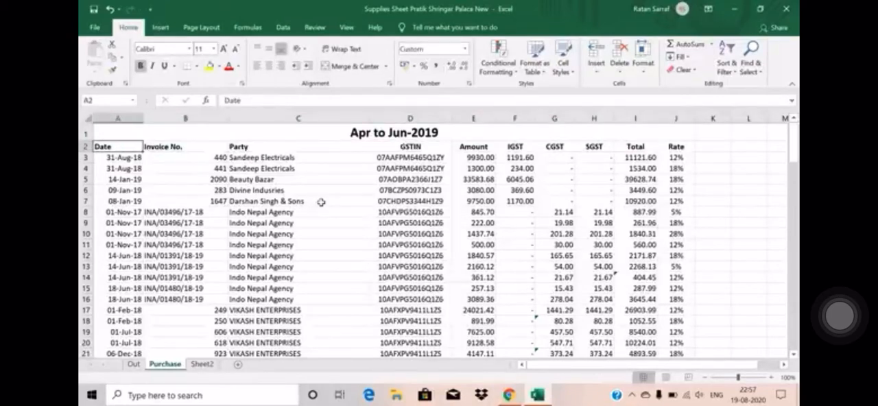
{"action": "key", "text": "Up"}
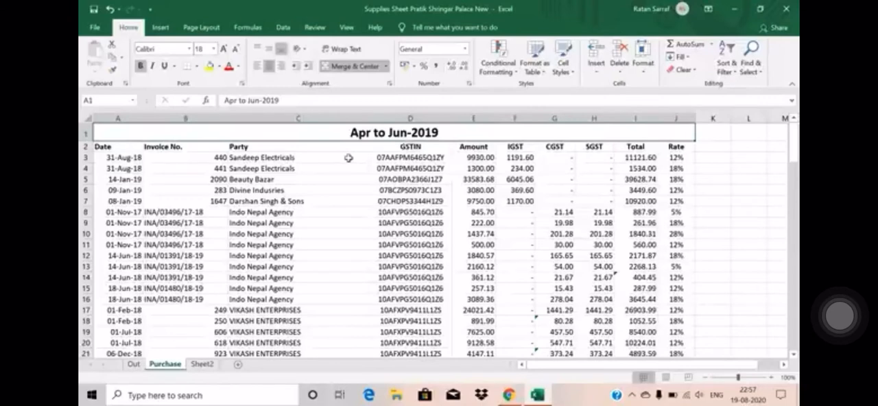
{"action": "key", "text": "Down"}
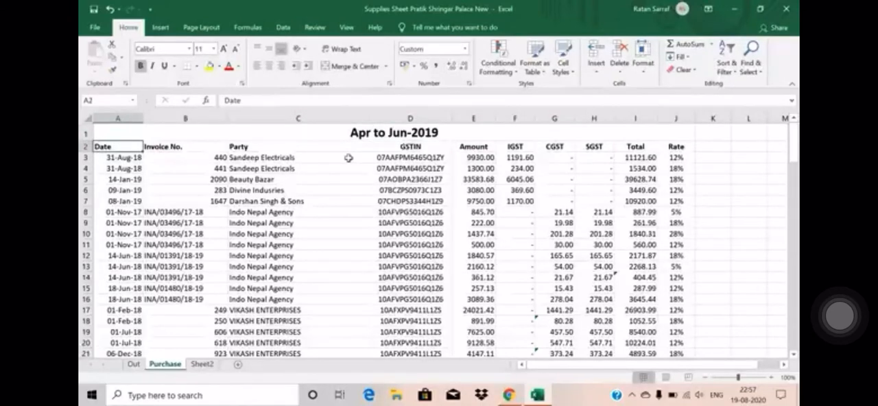
{"action": "key", "text": "Right"}
{"action": "key", "text": "Right"}
{"action": "key", "text": "Right"}
{"action": "key", "text": "Right"}
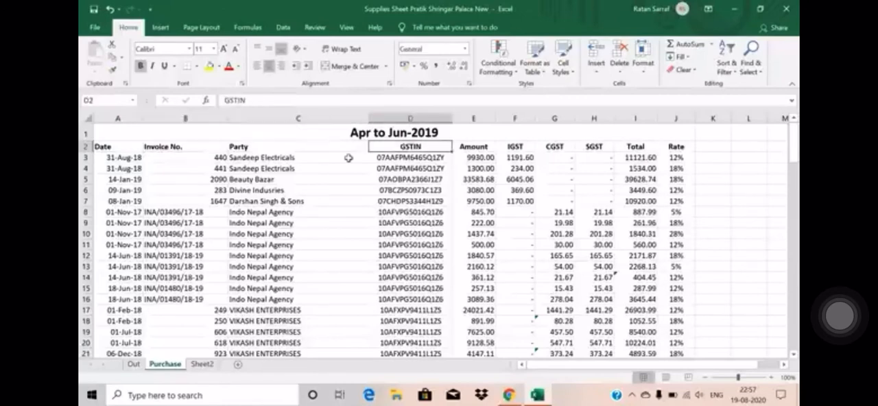
{"action": "key", "text": "Right"}
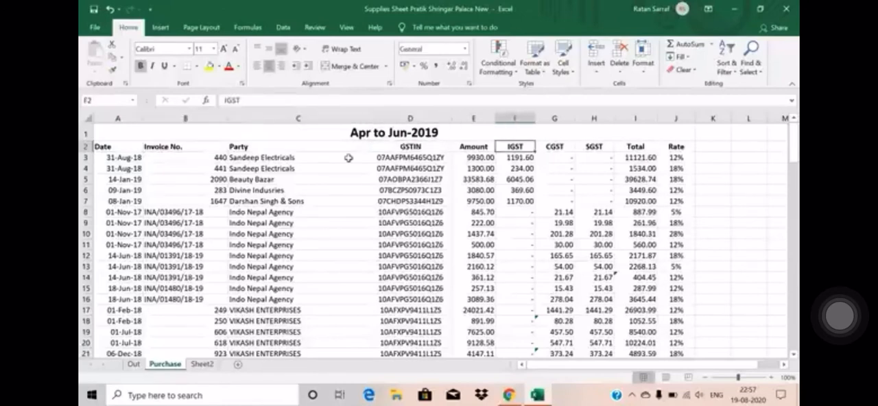
{"action": "key", "text": "Right"}
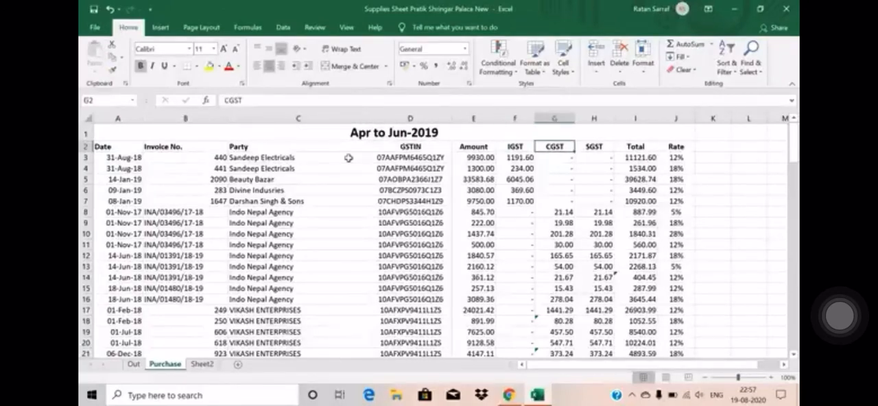
{"action": "key", "text": "Right"}
{"action": "key", "text": "Right"}
{"action": "key", "text": "Right"}
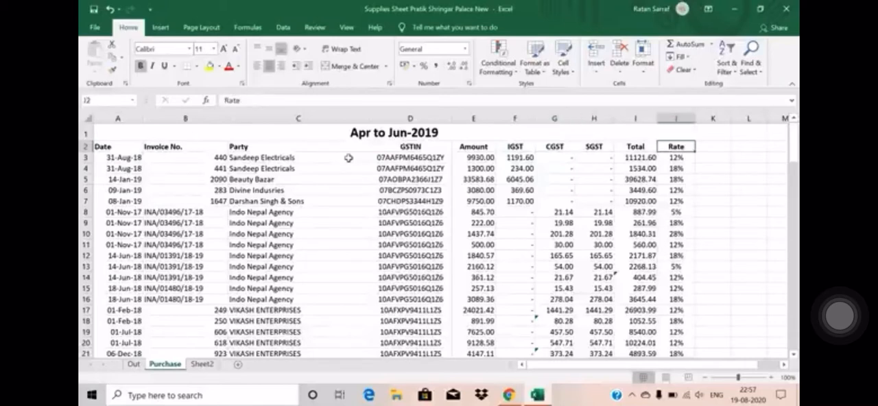
{"action": "key", "text": "Left"}
{"action": "key", "text": "Left"}
{"action": "key", "text": "Left"}
{"action": "key", "text": "Left"}
{"action": "key", "text": "Left"}
{"action": "key", "text": "Left"}
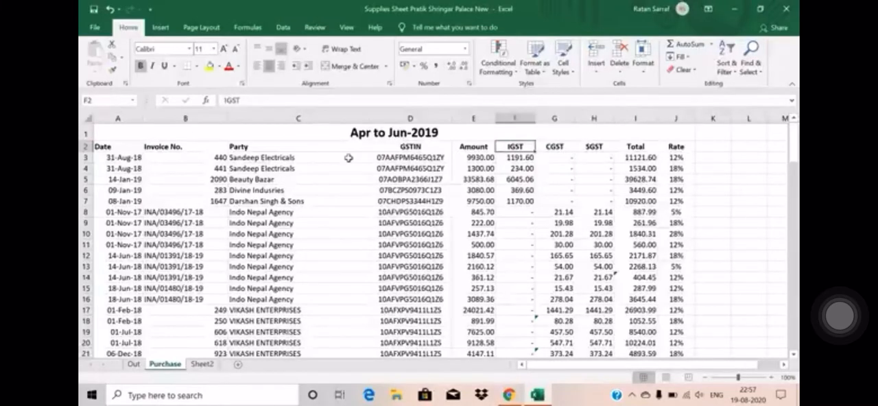
{"action": "key", "text": "Right"}
{"action": "key", "text": "Right"}
{"action": "key", "text": "Right"}
{"action": "key", "text": "Right"}
{"action": "key", "text": "Right"}
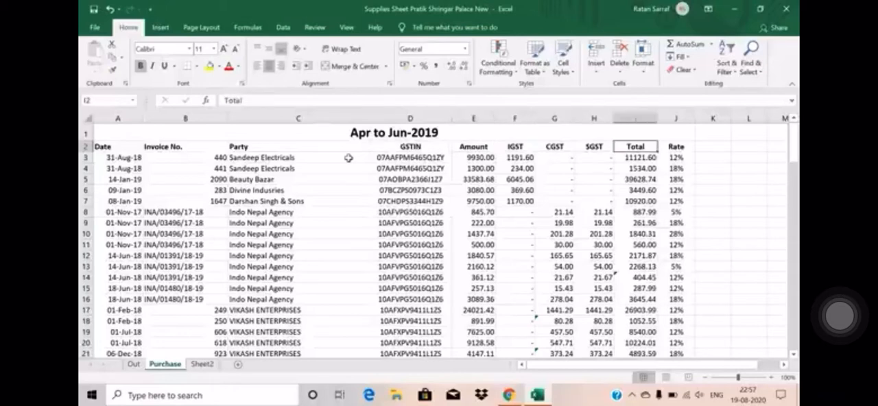
{"action": "key", "text": "Right"}
{"action": "key", "text": "Left"}
{"action": "key", "text": "Left"}
{"action": "key", "text": "Left"}
{"action": "key", "text": "Left"}
{"action": "key", "text": "Left"}
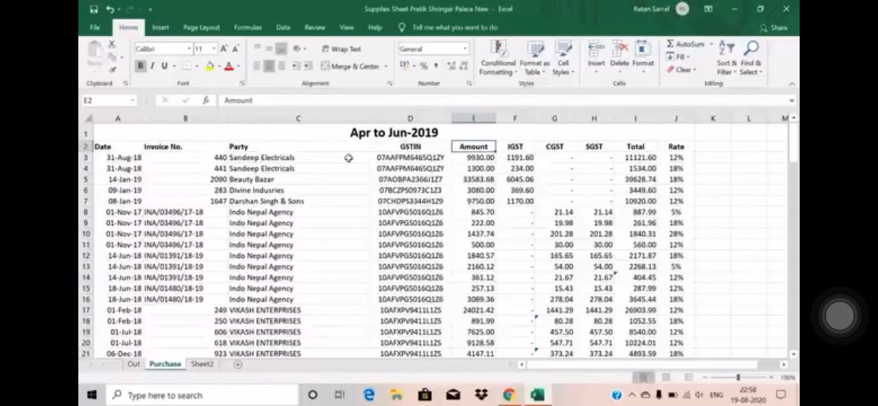
Step: Examine the four rate-wise rows of the Indo Nepal Agency invoice dated 01-Nov-17 by highlighting rows 8 to 11 in full
{"action": "key", "text": "Down"}
{"action": "key", "text": "Down"}
{"action": "key", "text": "Down"}
{"action": "key", "text": "Down"}
{"action": "key", "text": "Down"}
{"action": "key", "text": "Down"}
{"action": "key", "text": "Left"}
{"action": "key", "text": "Left"}
{"action": "key", "text": "Left"}
{"action": "key", "text": "Left"}
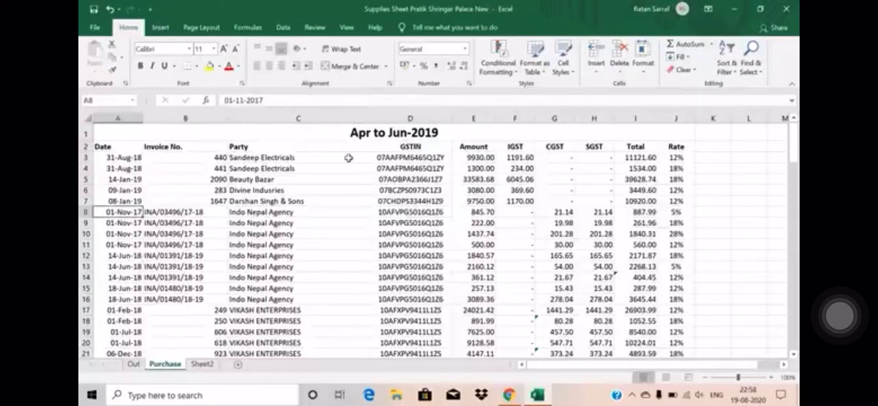
{"action": "key", "text": "Down"}
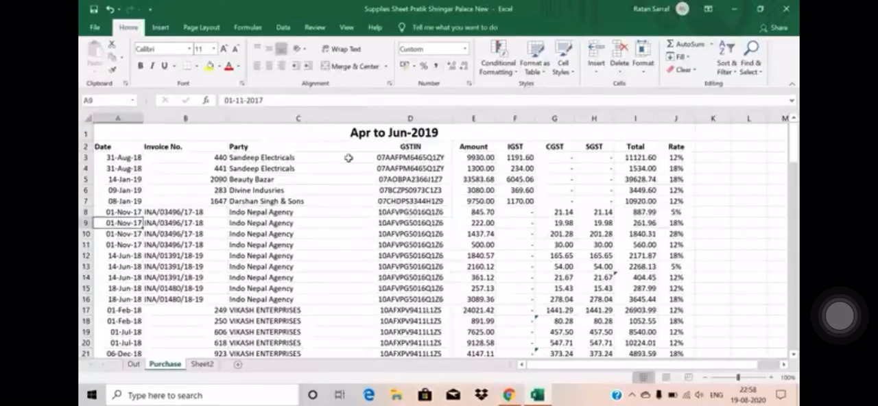
{"action": "key", "text": "Right"}
{"action": "key", "text": "Up"}
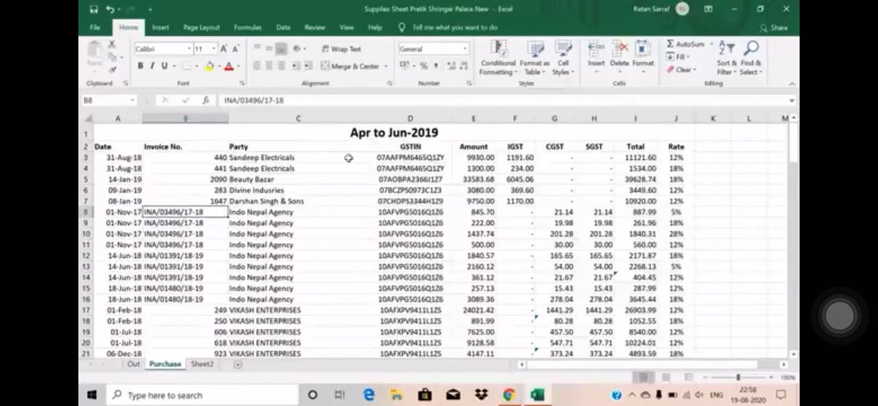
{"action": "key", "text": "Down"}
{"action": "key", "text": "Down"}
{"action": "key", "text": "Up"}
{"action": "key", "text": "Up"}
{"action": "key", "text": "shift+Down"}
{"action": "key", "text": "shift+Down"}
{"action": "key", "text": "shift+Down"}
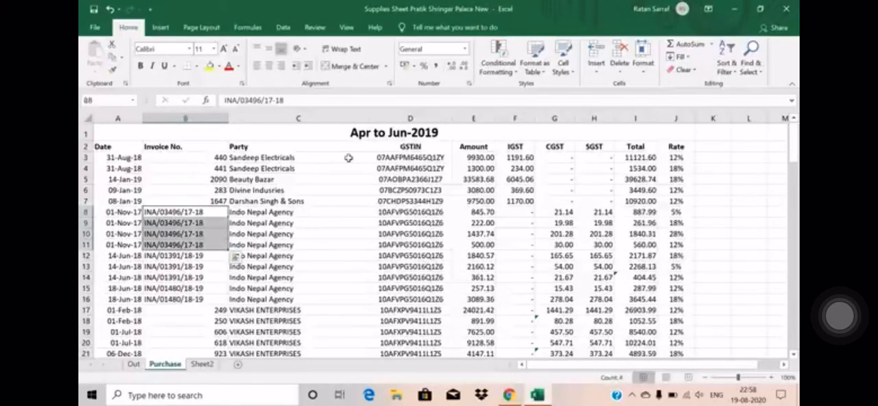
{"action": "key", "text": "shift+space"}
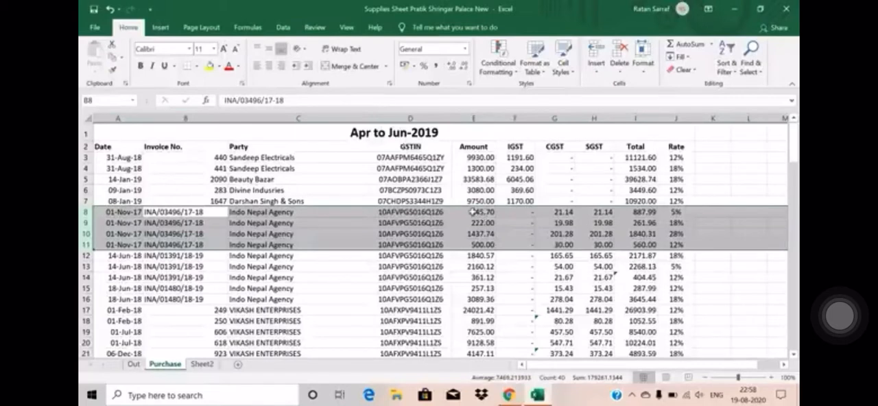
{"action": "left_click", "coordinate": [329, 218]}
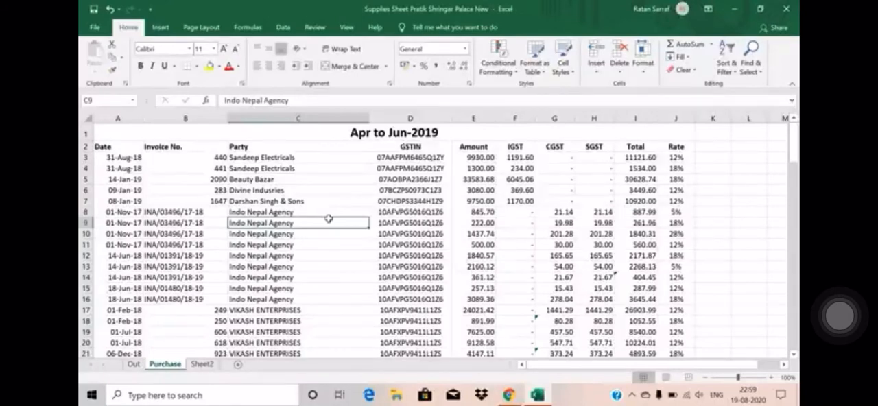
Step: Switch to the GST portal in the browser and open the Returns Dashboard
{"action": "key", "text": "alt+Tab"}
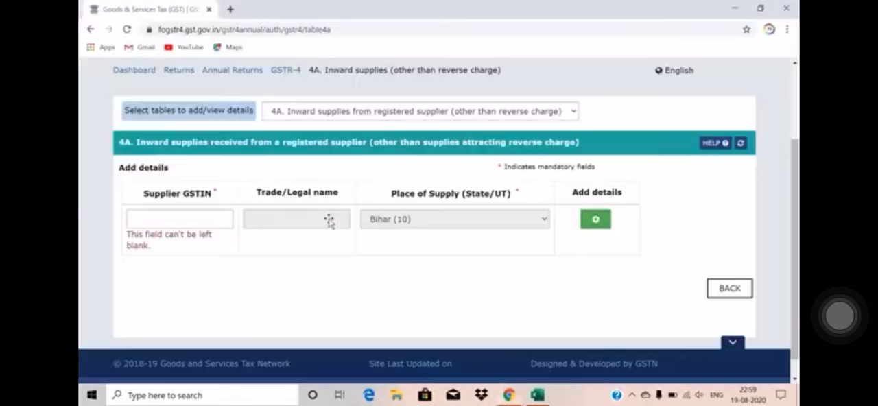
{"action": "scroll", "coordinate": [636, 189], "scroll_direction": "up", "scroll_amount": 3}
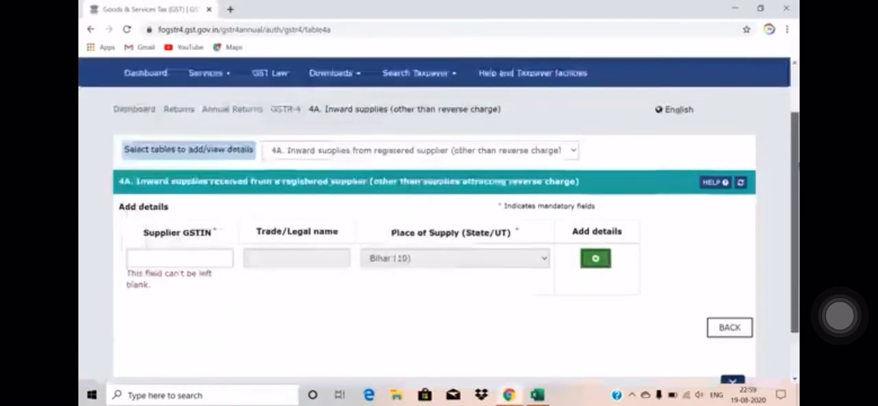
{"action": "left_click", "coordinate": [209, 140]}
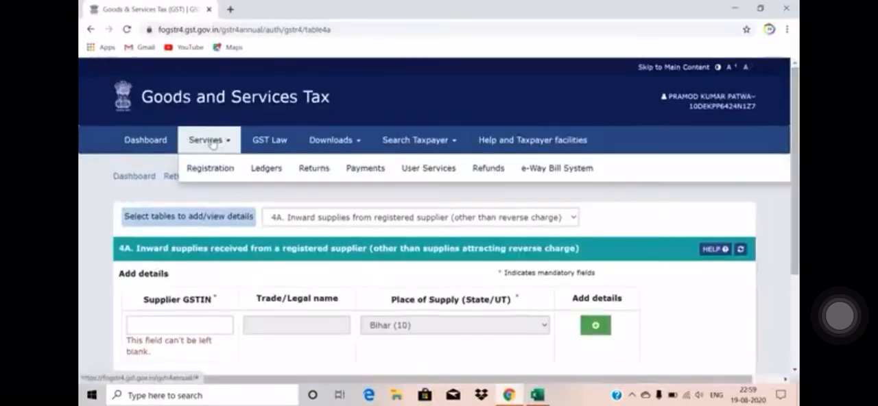
{"action": "mouse_move", "coordinate": [314, 170]}
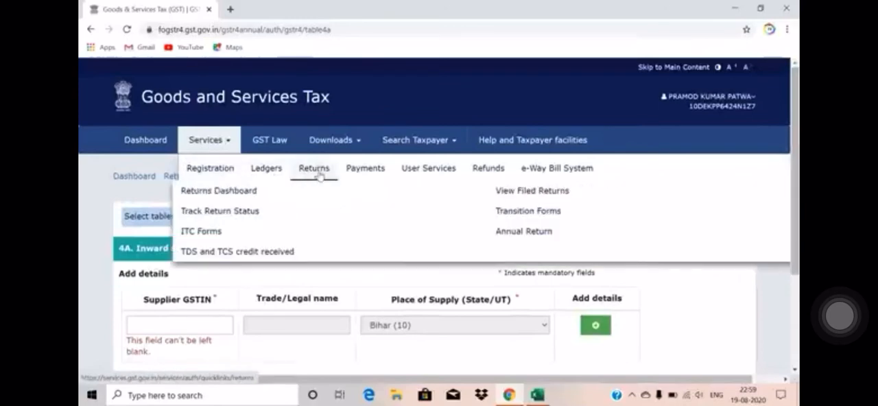
{"action": "left_click", "coordinate": [201, 192]}
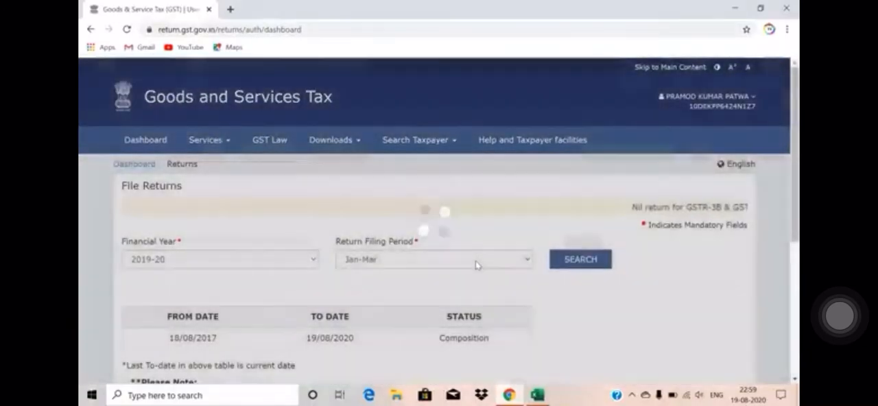
Step: Set the return filing period to Apr-Jun for financial year 2019-20 and search for its returns
{"action": "left_click", "coordinate": [476, 264]}
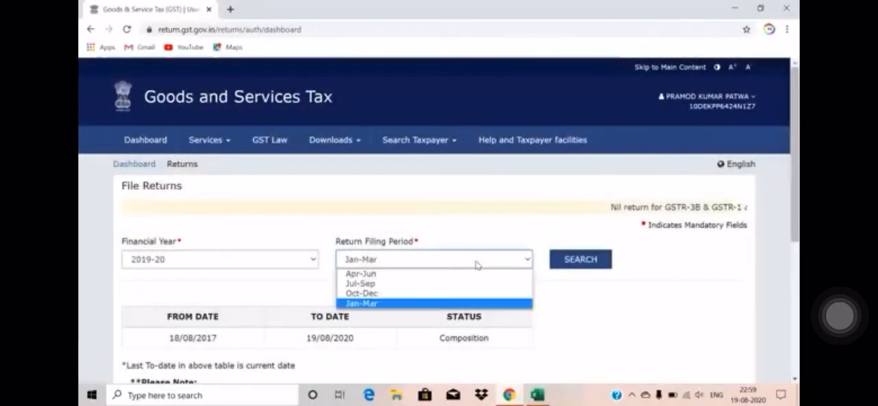
{"action": "left_click", "coordinate": [431, 274]}
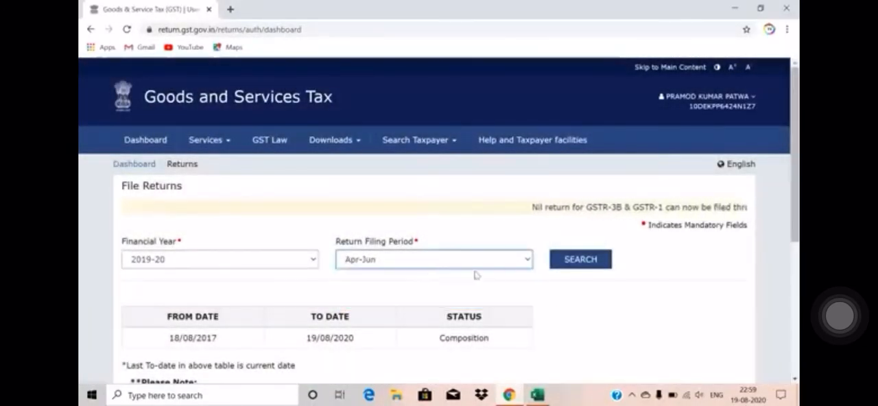
{"action": "left_click", "coordinate": [576, 268]}
{"action": "scroll", "coordinate": [467, 220], "scroll_direction": "down", "scroll_amount": 3}
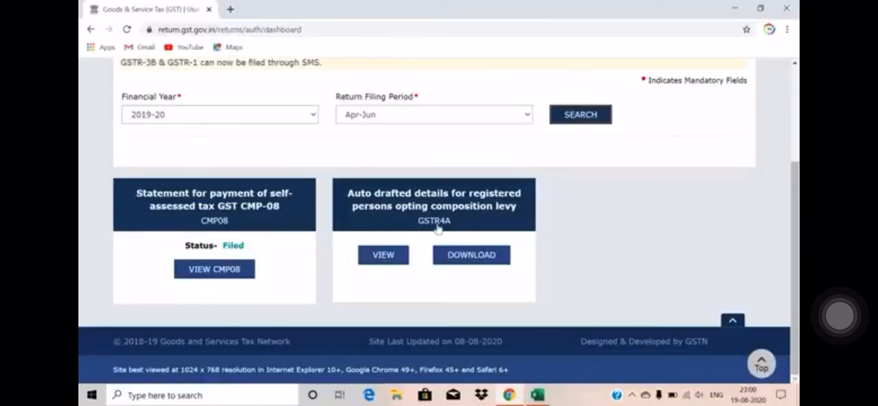
Step: View the GSTR4A auto drafted details and open the supplier list under 3A,3B - B2B Invoices
{"action": "left_click", "coordinate": [384, 259]}
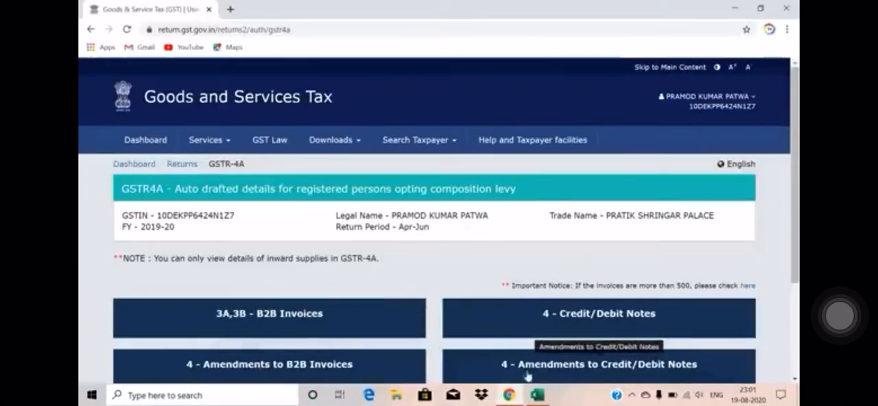
{"action": "scroll", "coordinate": [702, 259], "scroll_direction": "down", "scroll_amount": 3}
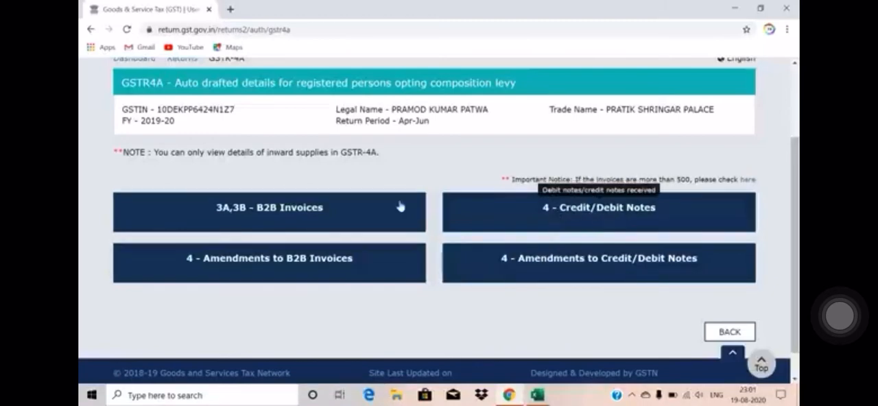
{"action": "left_click", "coordinate": [245, 214]}
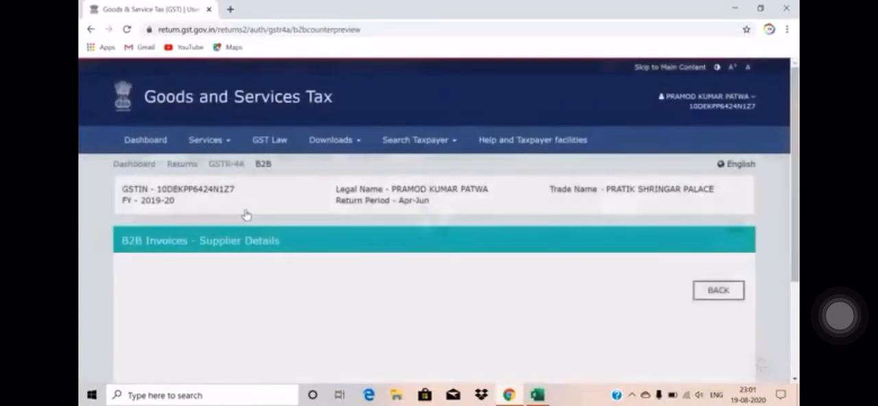
{"action": "scroll", "coordinate": [244, 214], "scroll_direction": "down", "scroll_amount": 3}
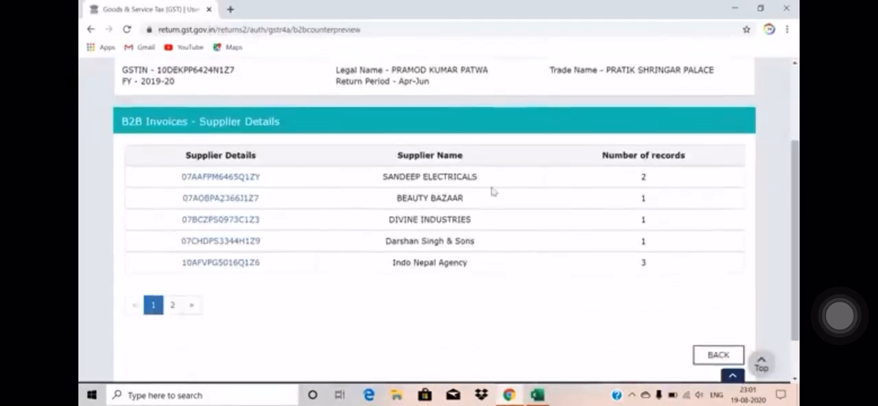
Step: Compare both pages of the Apr-Jun B2B supplier list with the parties in the Excel Purchase sheet
{"action": "left_click", "coordinate": [172, 305]}
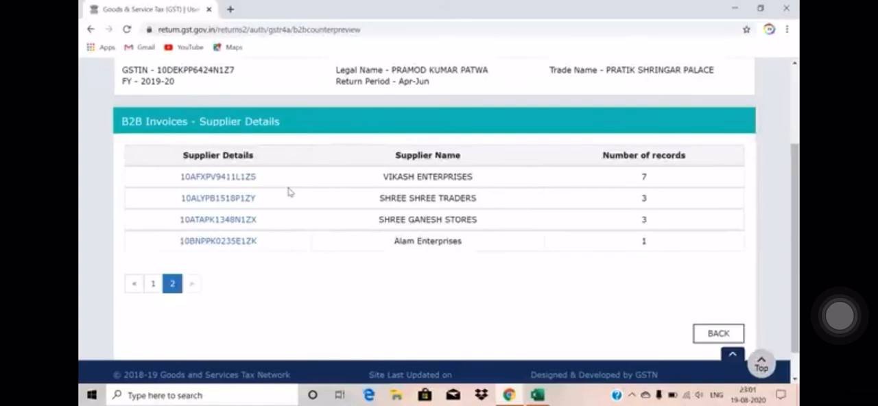
{"action": "left_click", "coordinate": [221, 177]}
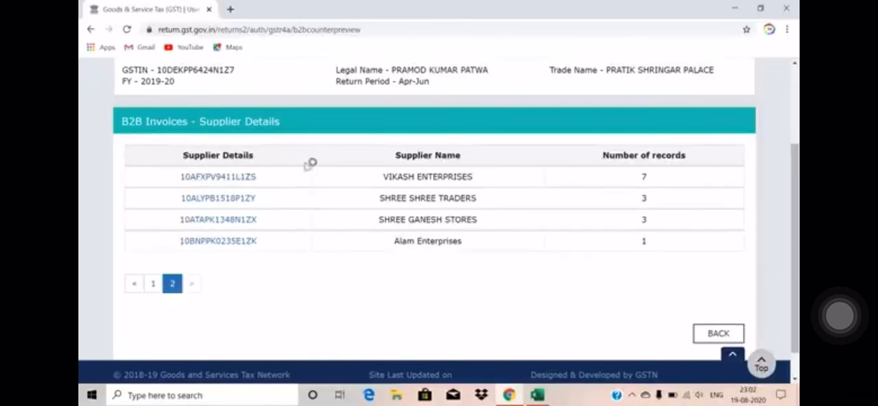
{"action": "left_click", "coordinate": [152, 284]}
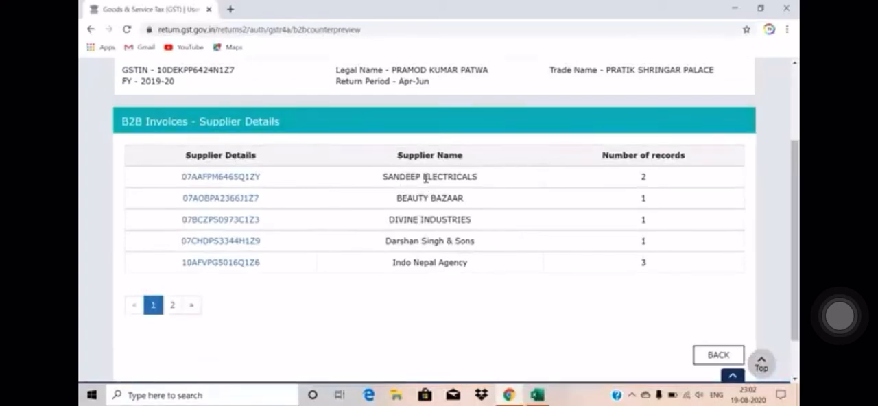
{"action": "key", "text": "alt+Tab"}
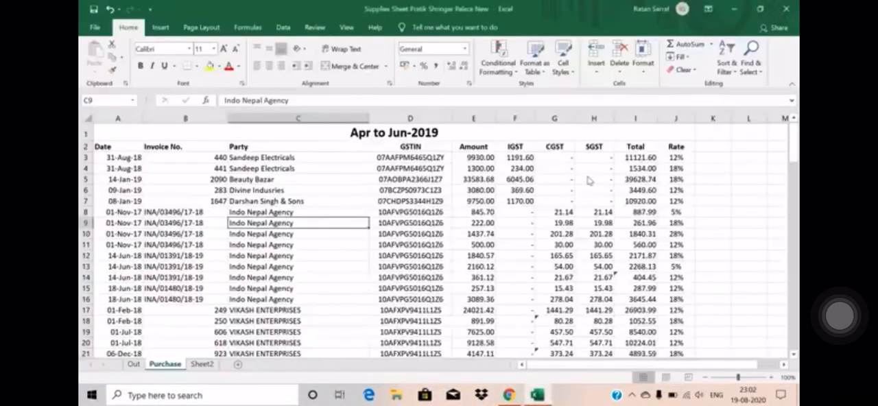
{"action": "key", "text": "alt+Tab"}
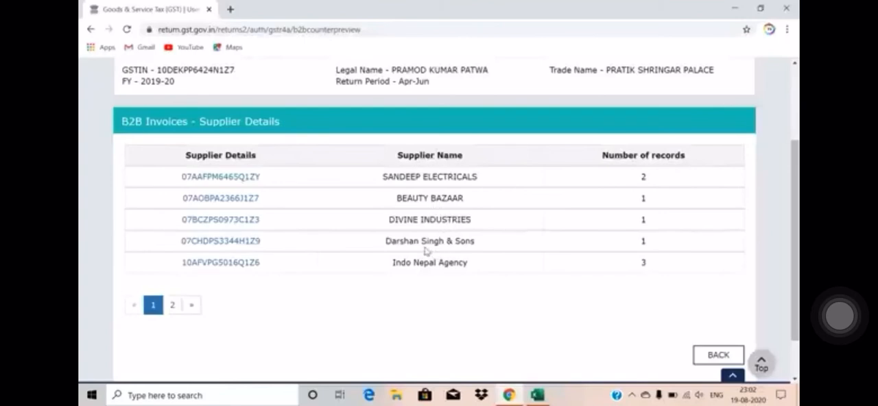
{"action": "key", "text": "alt+Tab"}
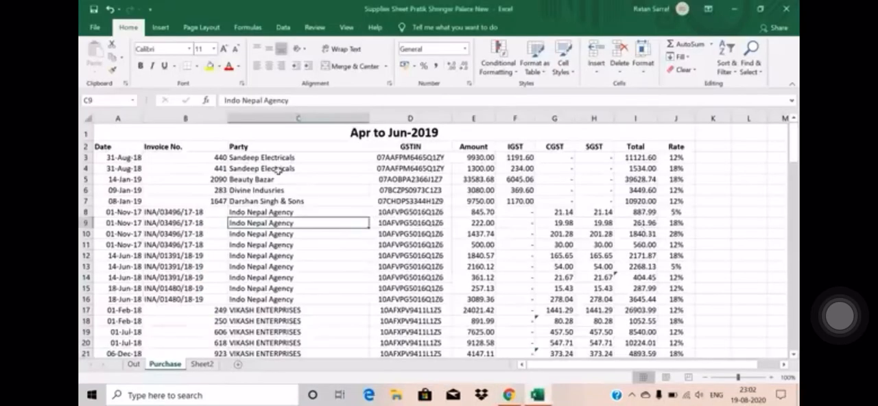
{"action": "key", "text": "alt+Tab"}
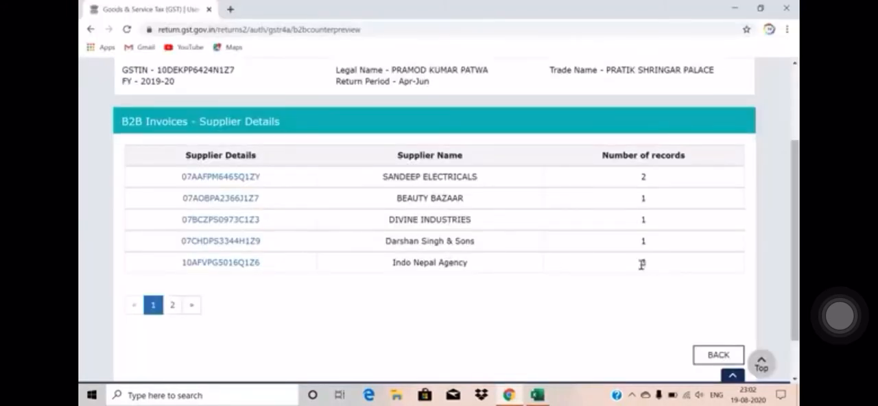
Step: Open the Indo Nepal Agency invoices in GSTR-4A and view the rate-wise item details of the invoice dated 01-11-2017
{"action": "left_click", "coordinate": [205, 270]}
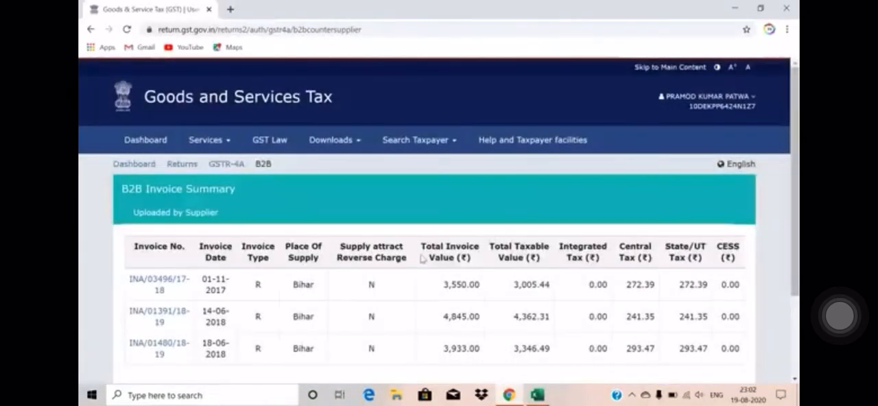
{"action": "scroll", "coordinate": [364, 182], "scroll_direction": "down", "scroll_amount": 2}
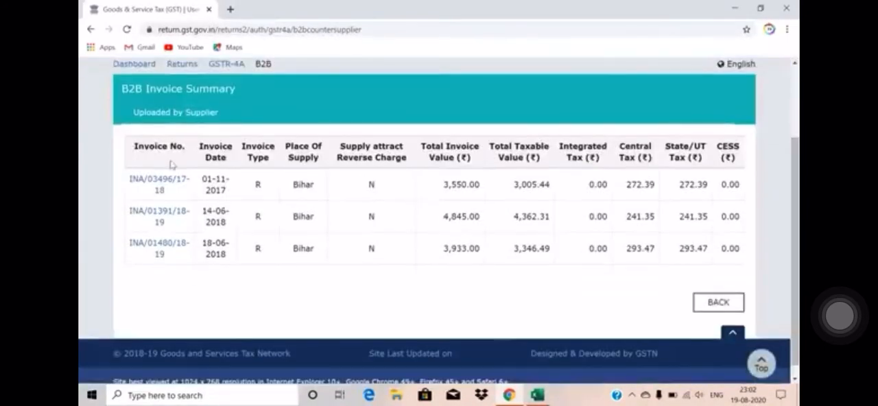
{"action": "left_click", "coordinate": [162, 187]}
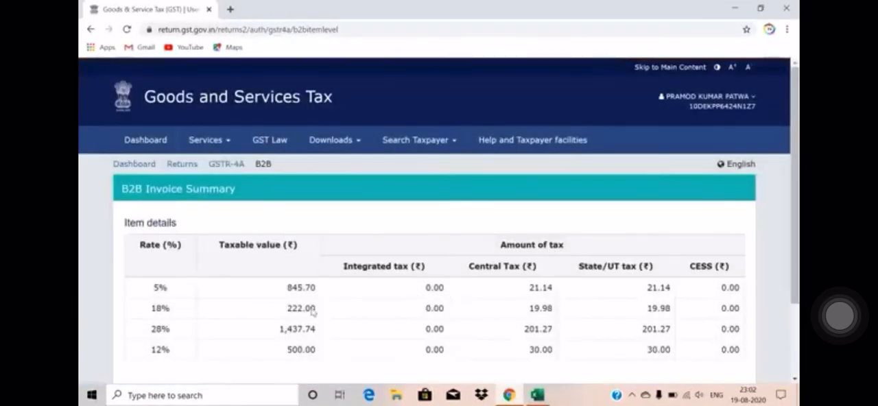
Step: Switch to the Excel Purchase sheet and examine the Indo Nepal Agency entries, highlighting the party cells and the repeated invoice numbers in B8:B11
{"action": "key", "text": "alt+Tab"}
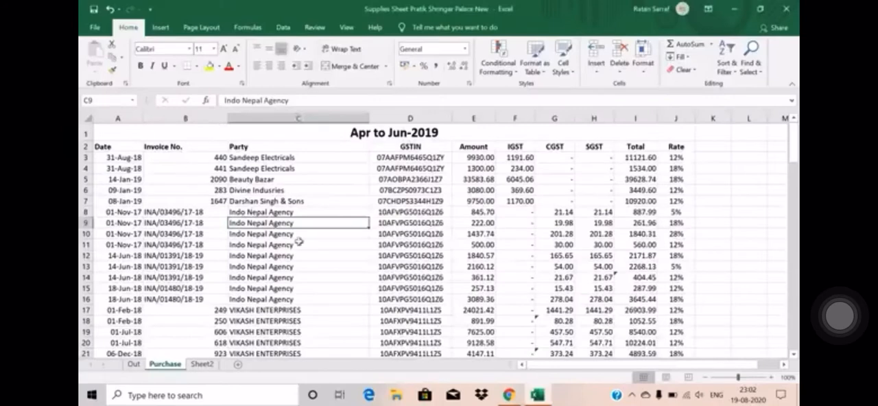
{"action": "left_click", "coordinate": [248, 212]}
{"action": "key", "text": "shift+Down"}
{"action": "key", "text": "shift+Down"}
{"action": "key", "text": "shift+Down"}
{"action": "key", "text": "shift+Down"}
{"action": "key", "text": "shift+Down"}
{"action": "key", "text": "shift+Down"}
{"action": "key", "text": "shift+Down"}
{"action": "key", "text": "shift+Down"}
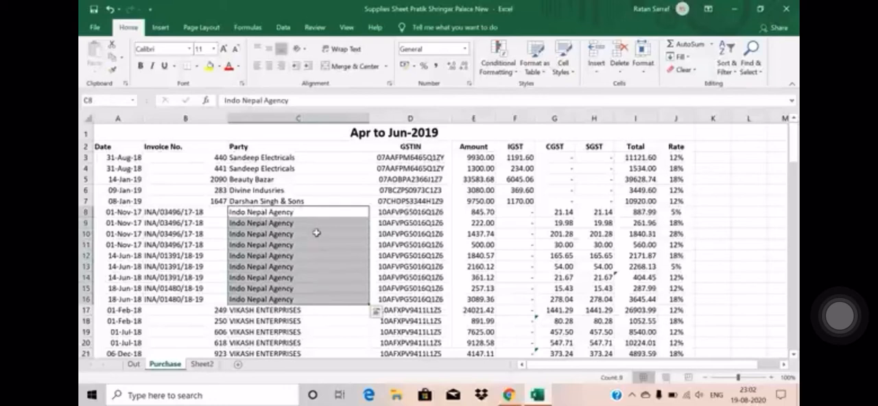
{"action": "double_click", "coordinate": [173, 210]}
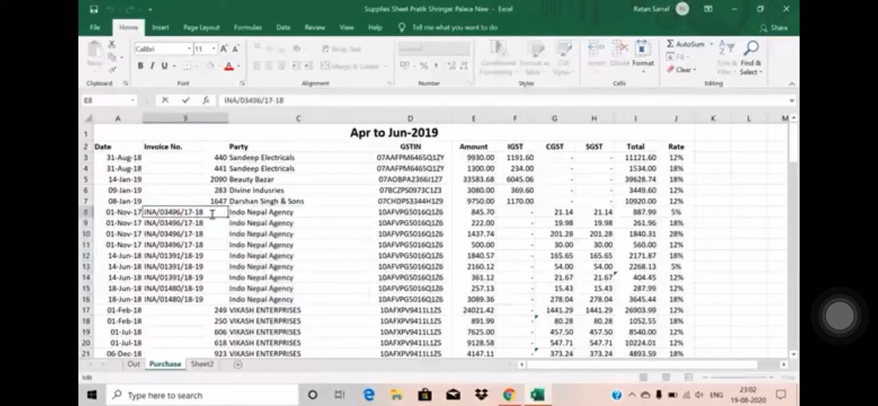
{"action": "left_click", "coordinate": [190, 255]}
{"action": "left_click_drag", "start_coordinate": [177, 214], "coordinate": [177, 245]}
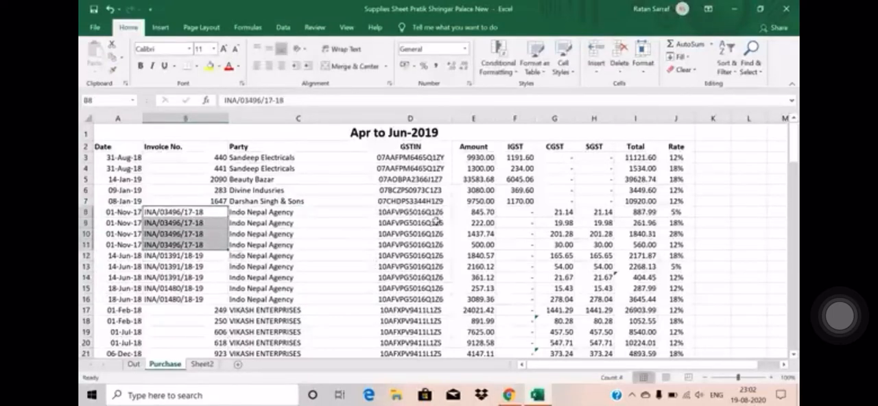
{"action": "left_click", "coordinate": [176, 257]}
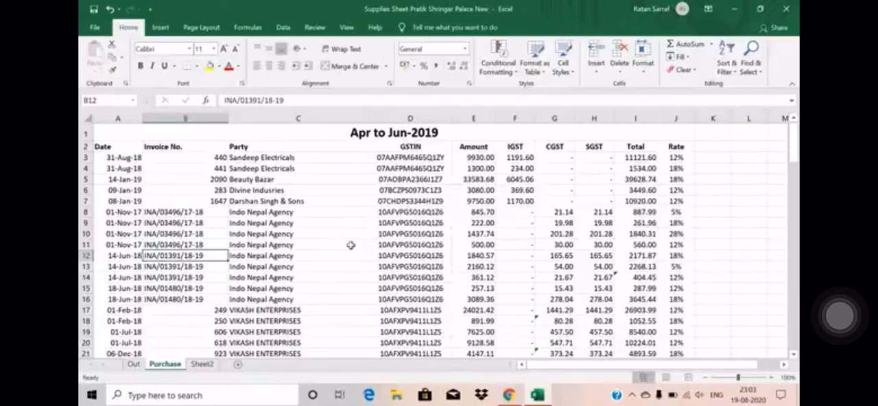
Step: Examine the Date column of the Apr to Jun-2019 block for invoices from before April 2019
{"action": "key", "text": "Up"}
{"action": "key", "text": "Up"}
{"action": "key", "text": "Up"}
{"action": "key", "text": "Up"}
{"action": "key", "text": "Up"}
{"action": "key", "text": "Up"}
{"action": "key", "text": "Up"}
{"action": "key", "text": "Up"}
{"action": "key", "text": "Up"}
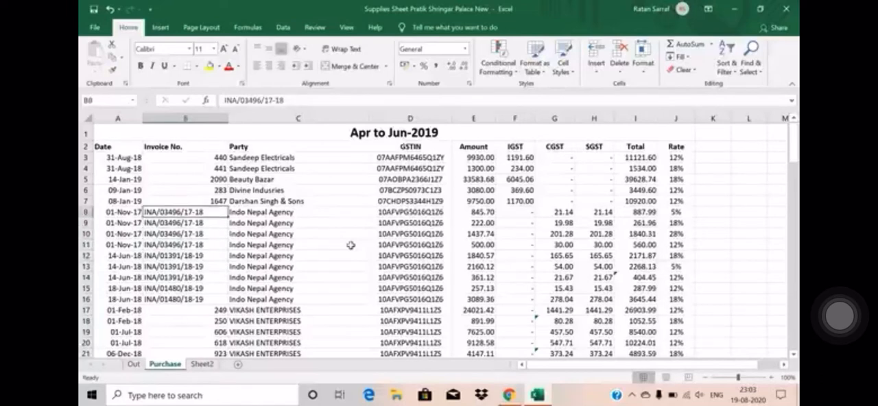
{"action": "key", "text": "Left"}
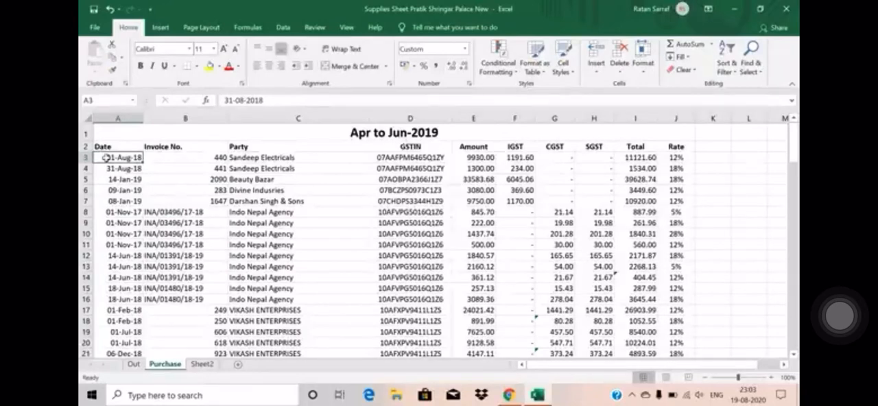
{"action": "key", "text": "Right"}
{"action": "key", "text": "Right"}
{"action": "key", "text": "Left"}
{"action": "key", "text": "Left"}
{"action": "key", "text": "Down"}
{"action": "key", "text": "Down"}
{"action": "key", "text": "Up"}
{"action": "key", "text": "Up"}
Step: Delete rows 3 to 21 of the Apr to Jun-2019 block, from the first Sandeep Electricals entry to the VIKASH ENTERPRISES entry dated 06-Dec-18
{"action": "key", "text": "shift+Down"}
{"action": "key", "text": "shift+Down"}
{"action": "key", "text": "shift+Down"}
{"action": "key", "text": "shift+Down"}
{"action": "key", "text": "shift+Down"}
{"action": "key", "text": "shift+Down"}
{"action": "key", "text": "shift+Down"}
{"action": "key", "text": "shift+Down"}
{"action": "key", "text": "shift+Down"}
{"action": "key", "text": "shift+Down"}
{"action": "key", "text": "shift+Down"}
{"action": "key", "text": "shift+Down"}
{"action": "key", "text": "shift+Down"}
{"action": "key", "text": "shift+Down"}
{"action": "key", "text": "shift+Down"}
{"action": "key", "text": "shift+Down"}
{"action": "key", "text": "shift+Down"}
{"action": "key", "text": "shift+Down"}
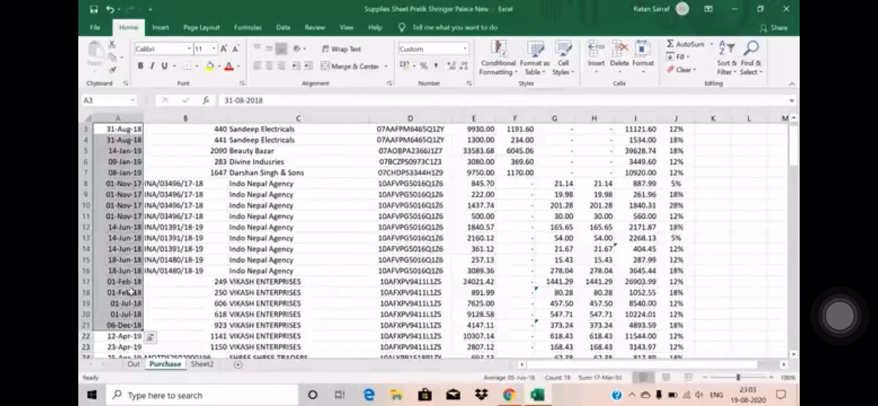
{"action": "key", "text": "shift+space"}
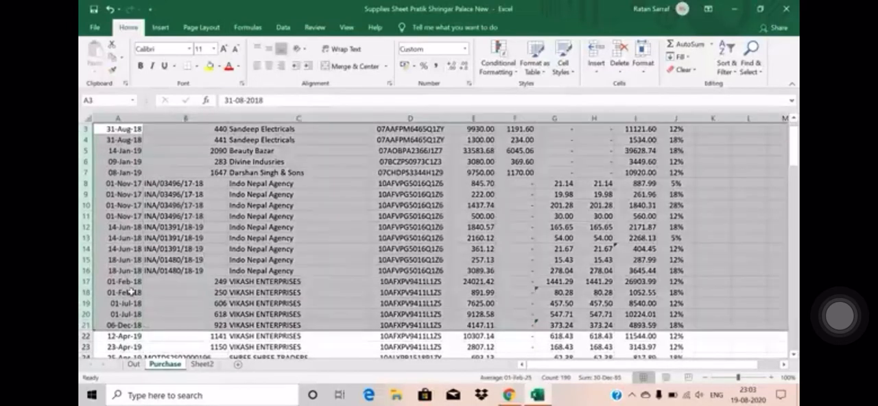
{"action": "left_click", "coordinate": [619, 52]}
{"action": "left_click", "coordinate": [272, 162]}
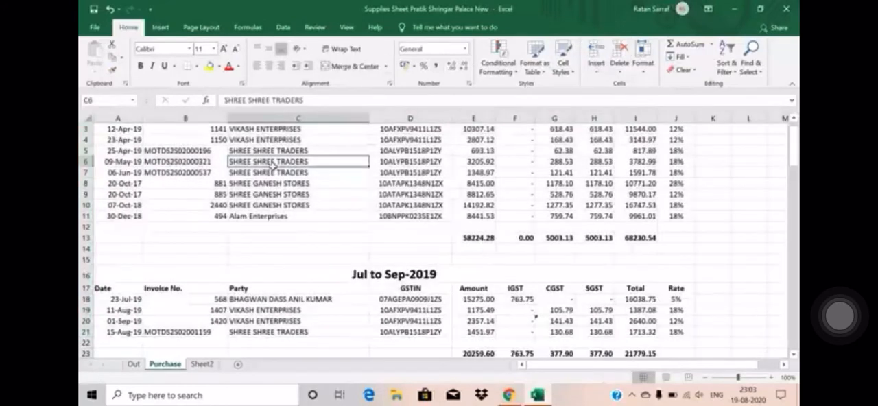
Step: Check the remaining Apr to Jun-2019 entries for invoice dates that fall outside financial year 2019-20
{"action": "key", "text": "Up"}
{"action": "key", "text": "Up"}
{"action": "key", "text": "Up"}
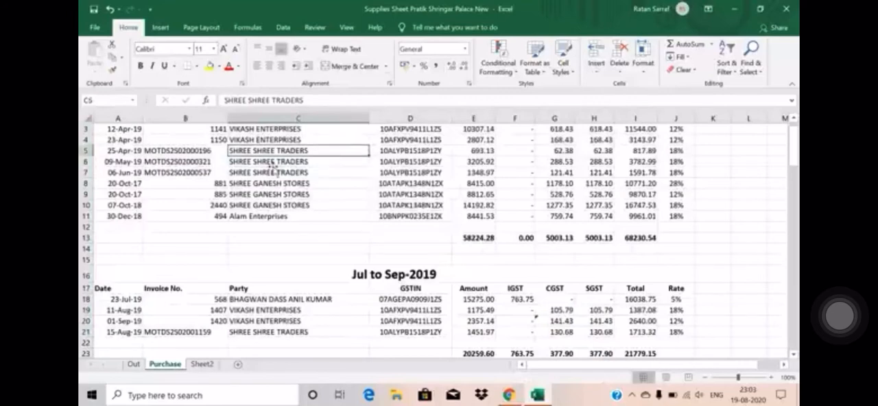
{"action": "scroll", "coordinate": [272, 165], "scroll_direction": "up", "scroll_amount": 2}
{"action": "key", "text": "Down"}
{"action": "key", "text": "Down"}
{"action": "key", "text": "Down"}
{"action": "key", "text": "Down"}
{"action": "key", "text": "Down"}
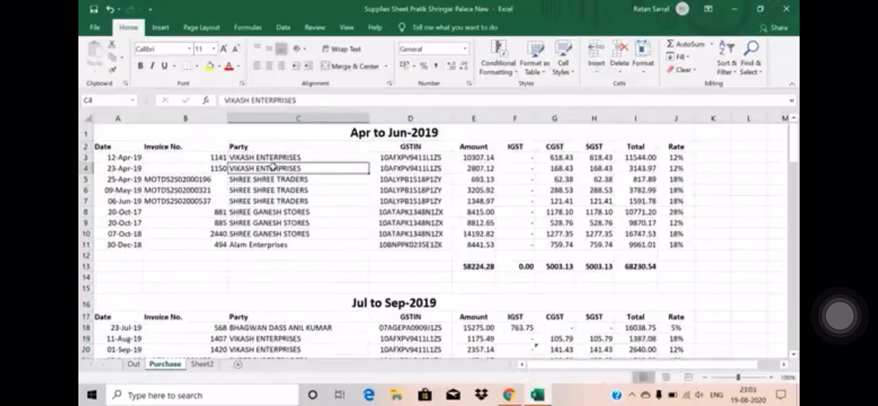
{"action": "key", "text": "Left"}
{"action": "key", "text": "Left"}
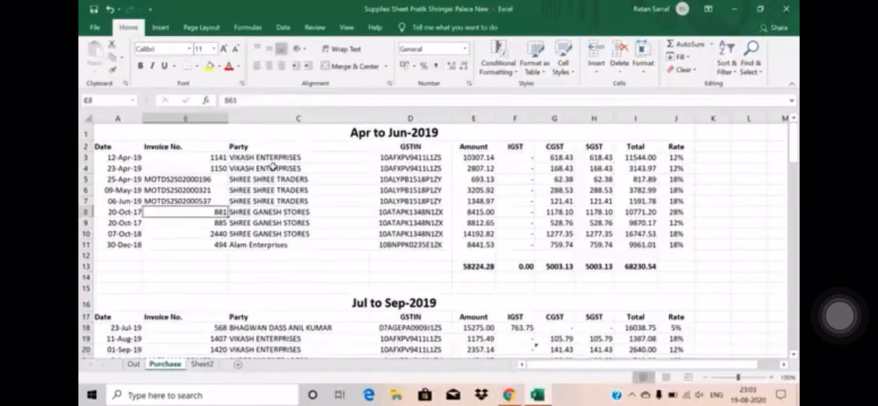
{"action": "key", "text": "Down"}
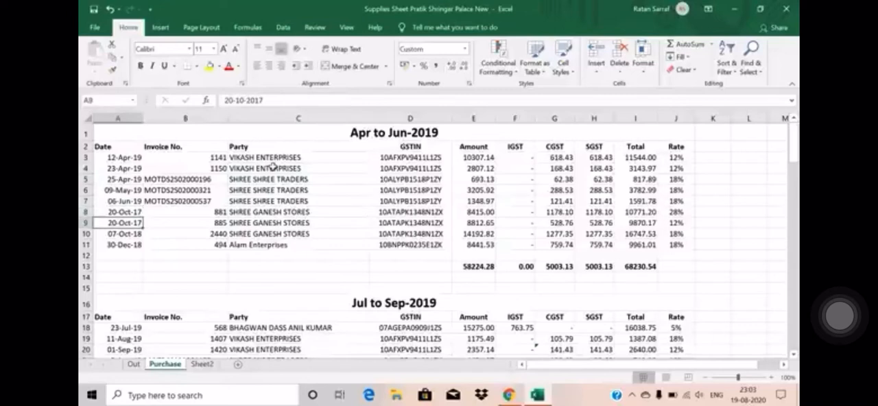
{"action": "key", "text": "Down"}
{"action": "key", "text": "Down"}
{"action": "key", "text": "Up"}
{"action": "key", "text": "Up"}
{"action": "key", "text": "Up"}
{"action": "key", "text": "Up"}
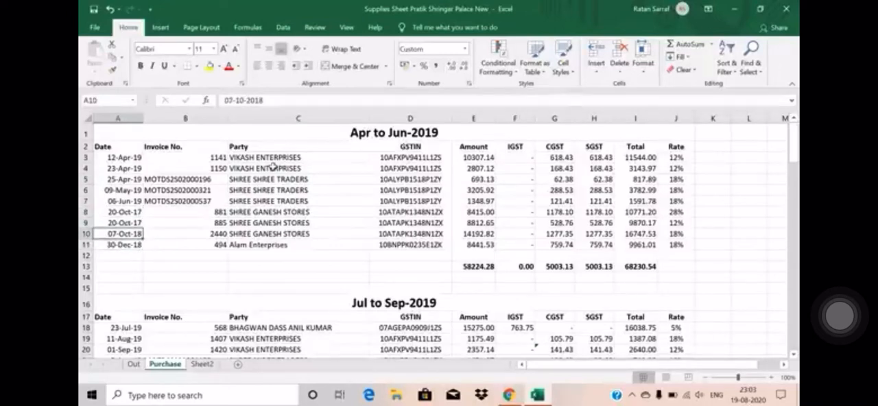
Step: Delete rows 8 to 14, covering the SHREE GANESH STORES and Alam Enterprises entries and the Apr to Jun-2019 totals row
{"action": "key", "text": "Down"}
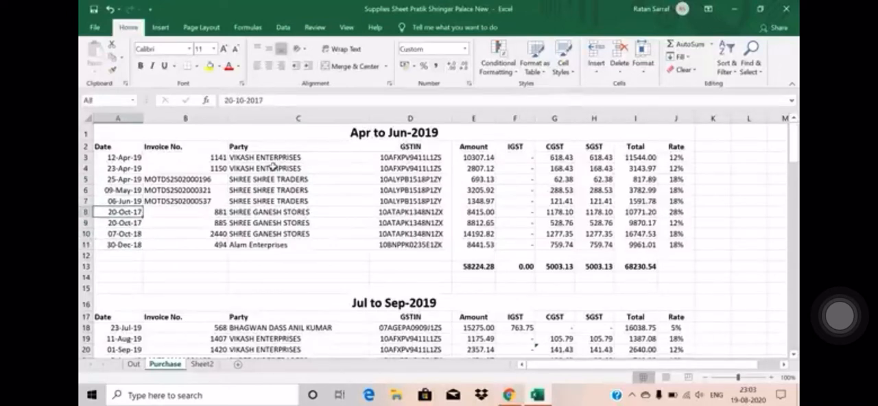
{"action": "key", "text": "shift+Down"}
{"action": "key", "text": "shift+Down"}
{"action": "key", "text": "shift+Down"}
{"action": "key", "text": "shift+Down"}
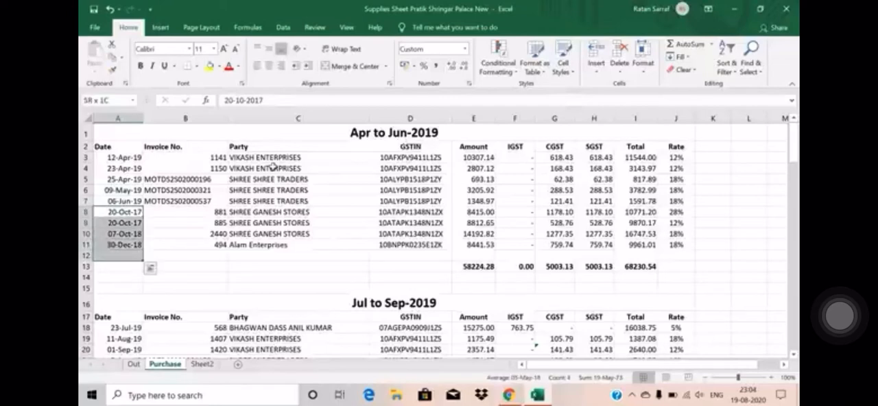
{"action": "key", "text": "shift+space"}
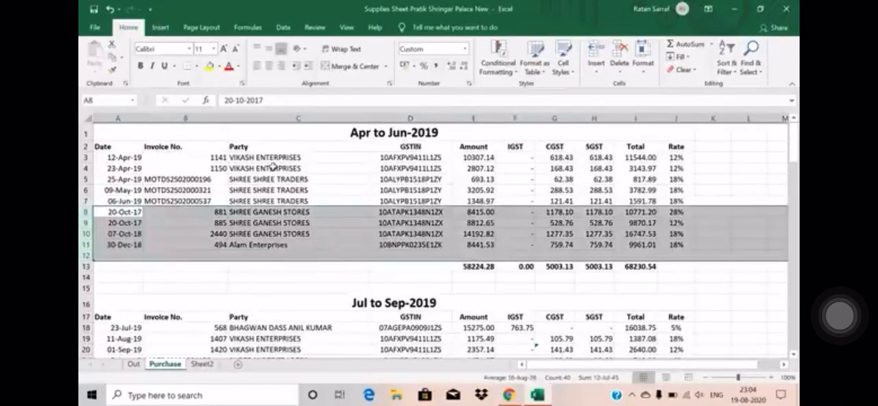
{"action": "key", "text": "shift+Down"}
{"action": "key", "text": "shift+Down"}
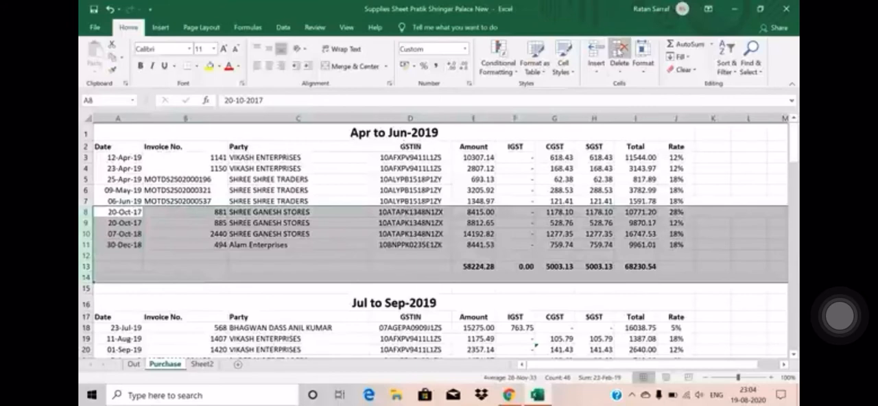
{"action": "left_click", "coordinate": [619, 50]}
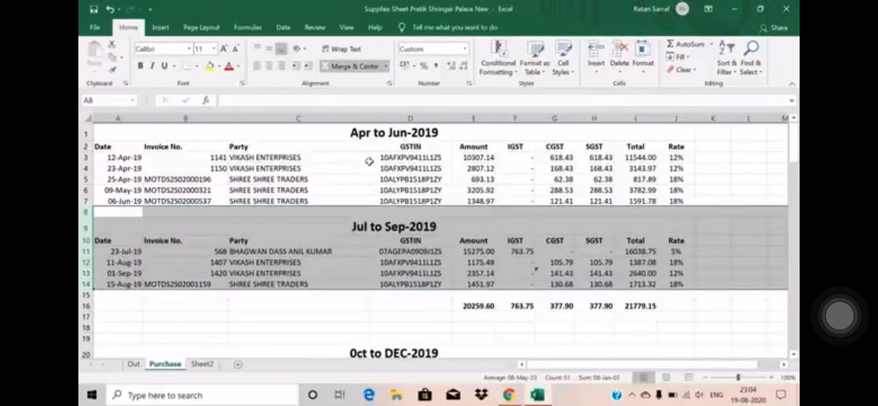
Step: Check the invoice dates left in the Apr to Jun-2019 block and those in the Jul to Sep-2019 block
{"action": "key", "text": "Up"}
{"action": "key", "text": "Up"}
{"action": "key", "text": "Up"}
{"action": "key", "text": "Down"}
{"action": "key", "text": "Down"}
{"action": "key", "text": "Down"}
{"action": "key", "text": "Down"}
{"action": "key", "text": "Down"}
{"action": "key", "text": "Down"}
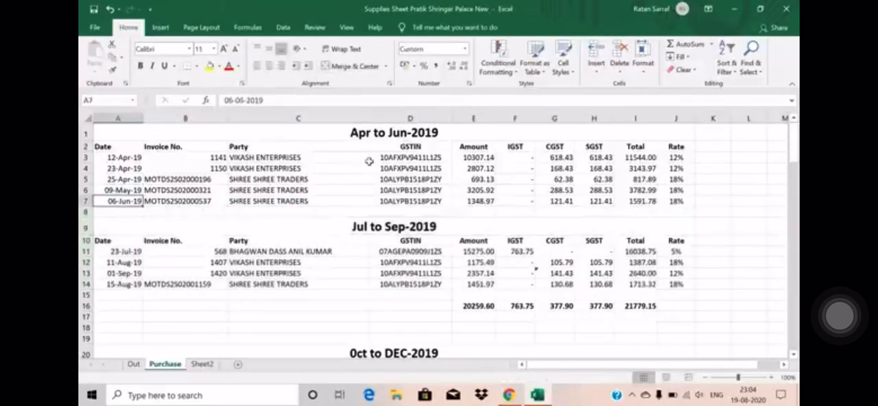
{"action": "key", "text": "Down"}
{"action": "key", "text": "Down"}
{"action": "key", "text": "Down"}
{"action": "key", "text": "Down"}
{"action": "key", "text": "Down"}
{"action": "key", "text": "Down"}
{"action": "key", "text": "Down"}
{"action": "key", "text": "Down"}
{"action": "key", "text": "Down"}
{"action": "key", "text": "Down"}
{"action": "key", "text": "Down"}
{"action": "key", "text": "Down"}
{"action": "key", "text": "Down"}
{"action": "key", "text": "Down"}
{"action": "key", "text": "Down"}
{"action": "key", "text": "Down"}
{"action": "key", "text": "Down"}
{"action": "key", "text": "Down"}
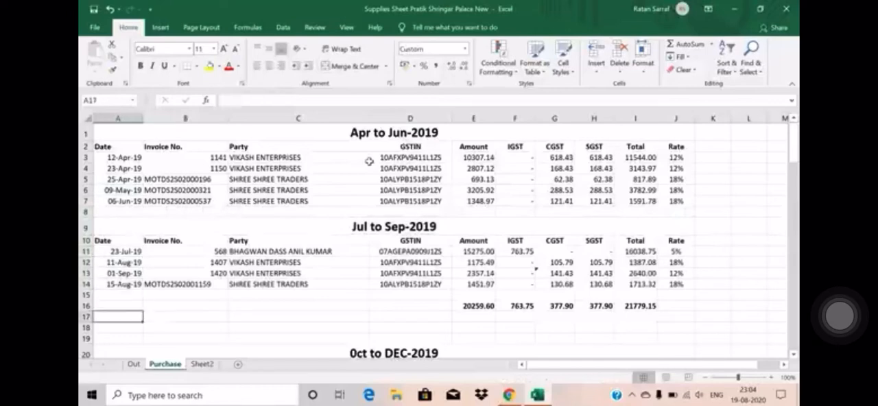
Step: Check the invoice dates in the Oct to Dec-2019 block and continue down to the Jan to March-2020 heading
{"action": "scroll", "coordinate": [369, 161], "scroll_direction": "down", "scroll_amount": 1}
{"action": "key", "text": "Up"}
{"action": "key", "text": "Up"}
{"action": "key", "text": "Up"}
{"action": "key", "text": "Up"}
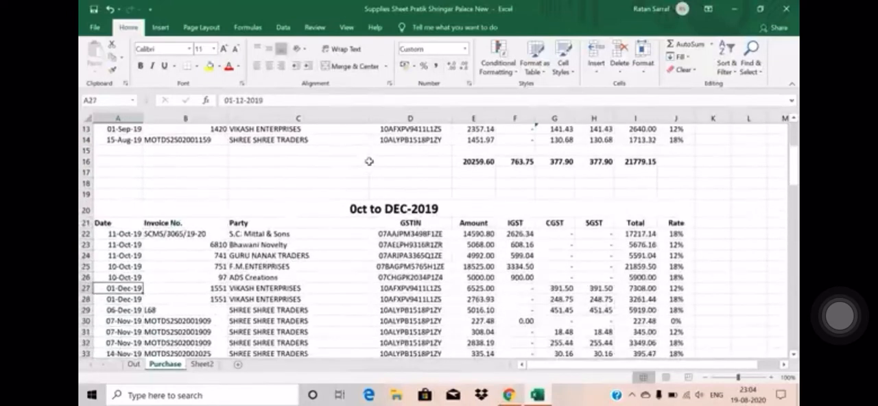
{"action": "key", "text": "Up"}
{"action": "key", "text": "Down"}
{"action": "key", "text": "Down"}
{"action": "key", "text": "Down"}
{"action": "key", "text": "Down"}
{"action": "key", "text": "Down"}
{"action": "key", "text": "Down"}
{"action": "key", "text": "Down"}
{"action": "key", "text": "Down"}
{"action": "key", "text": "Down"}
{"action": "key", "text": "Down"}
{"action": "key", "text": "Down"}
{"action": "key", "text": "Down"}
{"action": "key", "text": "Down"}
{"action": "key", "text": "Down"}
{"action": "key", "text": "Down"}
{"action": "key", "text": "Down"}
{"action": "key", "text": "Down"}
{"action": "key", "text": "Down"}
{"action": "key", "text": "Down"}
{"action": "key", "text": "Down"}
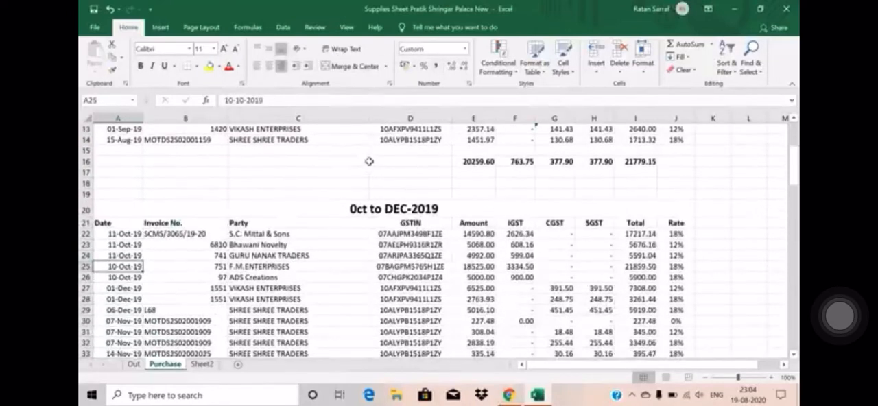
{"action": "key", "text": "Down"}
{"action": "key", "text": "Down"}
{"action": "key", "text": "Down"}
{"action": "key", "text": "Down"}
{"action": "key", "text": "Down"}
{"action": "key", "text": "Down"}
{"action": "key", "text": "Down"}
{"action": "key", "text": "Down"}
{"action": "key", "text": "Down"}
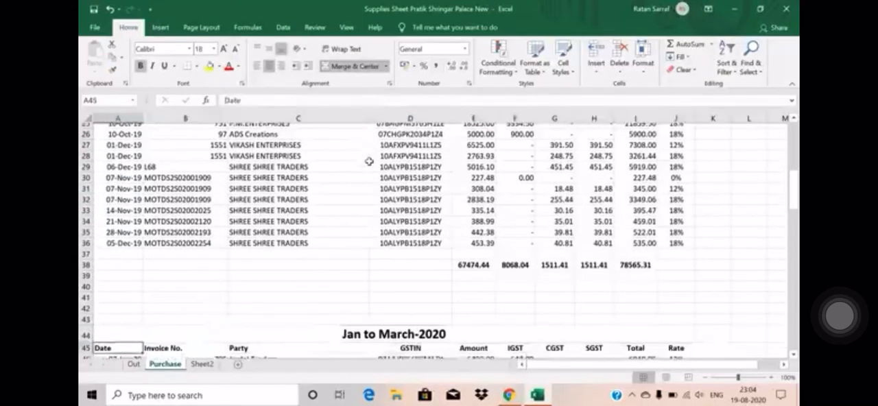
Step: Check the invoice dates in the Jan to March-2020 block and continue to the section of invoices available only in GSTR-4A
{"action": "key", "text": "Down"}
{"action": "key", "text": "Down"}
{"action": "key", "text": "Down"}
{"action": "key", "text": "Down"}
{"action": "key", "text": "Down"}
{"action": "key", "text": "Down"}
{"action": "key", "text": "Down"}
{"action": "key", "text": "Down"}
{"action": "key", "text": "Down"}
{"action": "key", "text": "Down"}
{"action": "key", "text": "Down"}
{"action": "key", "text": "Down"}
{"action": "key", "text": "Down"}
{"action": "key", "text": "Down"}
{"action": "key", "text": "Down"}
{"action": "key", "text": "Down"}
{"action": "key", "text": "Down"}
{"action": "key", "text": "Down"}
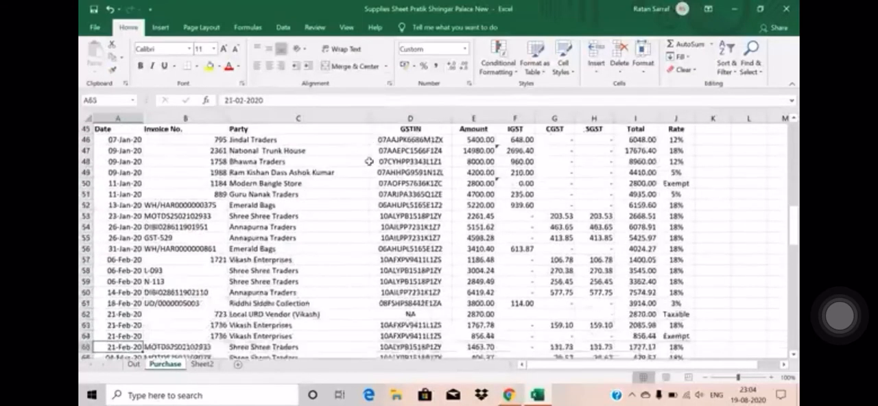
{"action": "scroll", "coordinate": [369, 162], "scroll_direction": "down", "scroll_amount": 6}
{"action": "left_click", "coordinate": [332, 194]}
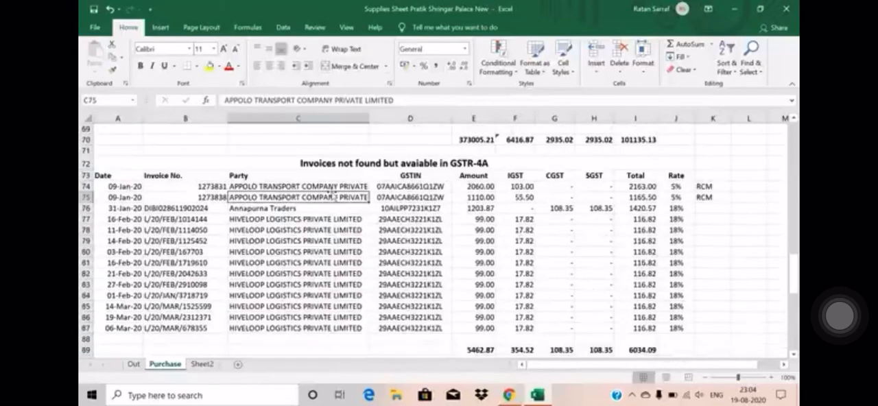
{"action": "key", "text": "Up"}
{"action": "key", "text": "Up"}
{"action": "key", "text": "Up"}
{"action": "key", "text": "Up"}
{"action": "key", "text": "Down"}
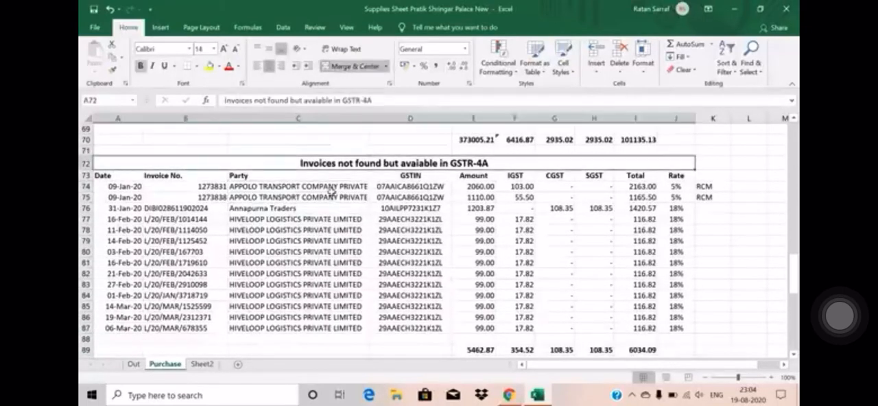
Step: Examine the two APPOLO TRANSPORT COMPANY entries marked RCM in rows 74 and 75 of the GSTR-4A-only section
{"action": "key", "text": "Down"}
{"action": "key", "text": "Down"}
{"action": "key", "text": "Down"}
{"action": "key", "text": "Down"}
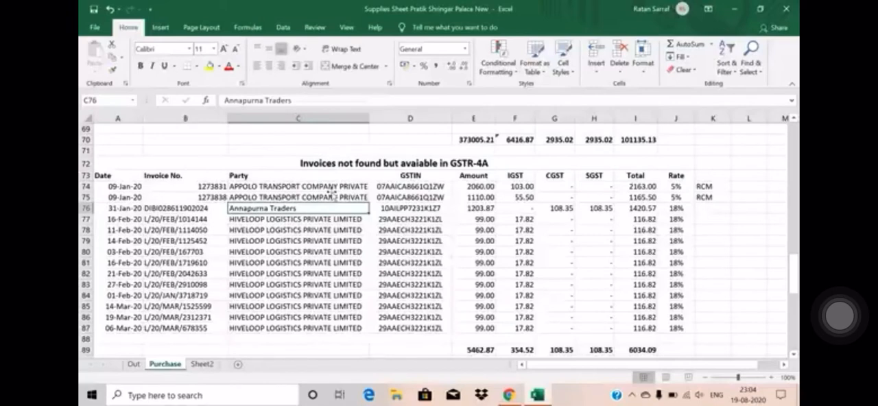
{"action": "key", "text": "Up"}
{"action": "key", "text": "Up"}
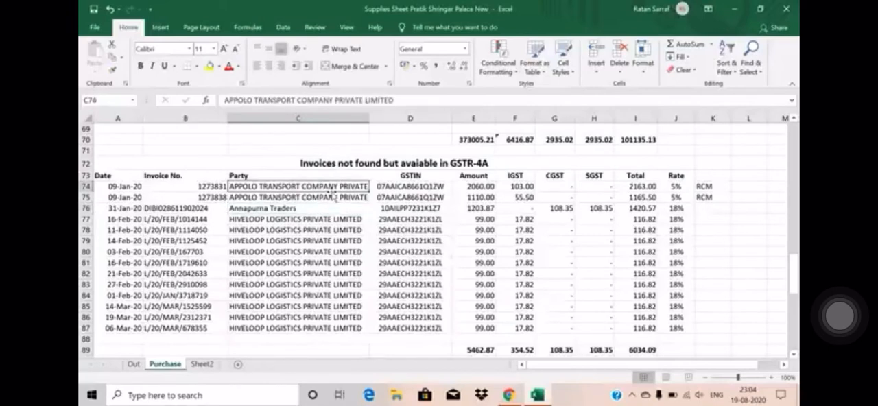
{"action": "key", "text": "Right"}
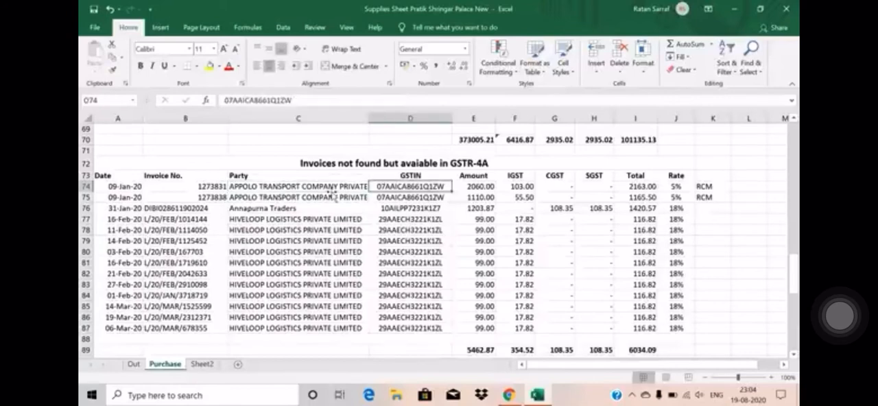
{"action": "key", "text": "Left"}
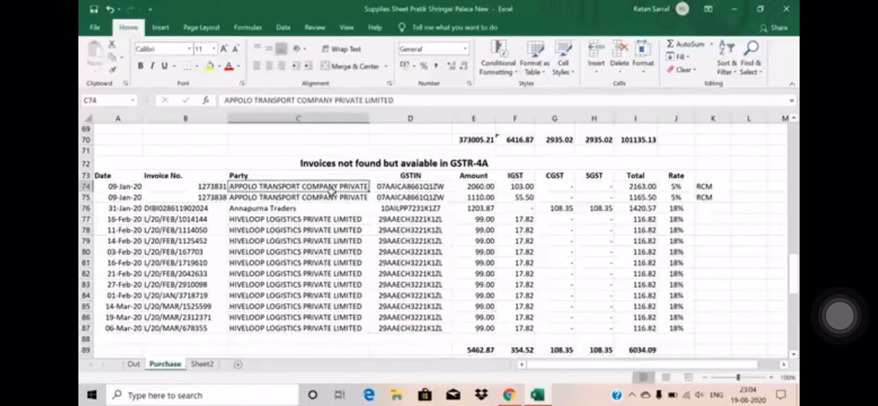
{"action": "key", "text": "shift+Down"}
{"action": "key", "text": "shift+space"}
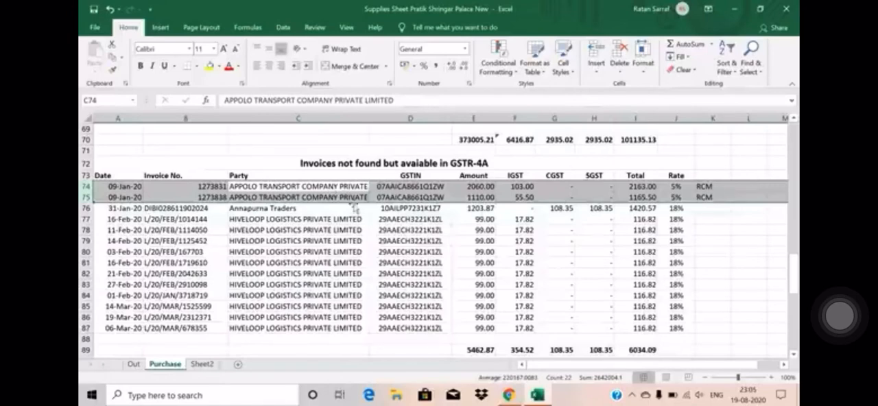
Step: Examine the Annapurna Traders entry in row 76 and the HIVELOOP LOGISTICS entries in rows 77 to 87
{"action": "left_click", "coordinate": [247, 210]}
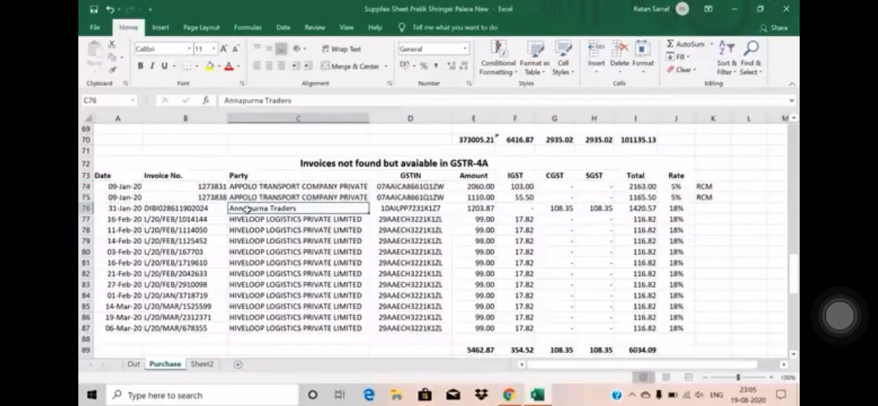
{"action": "key", "text": "Right"}
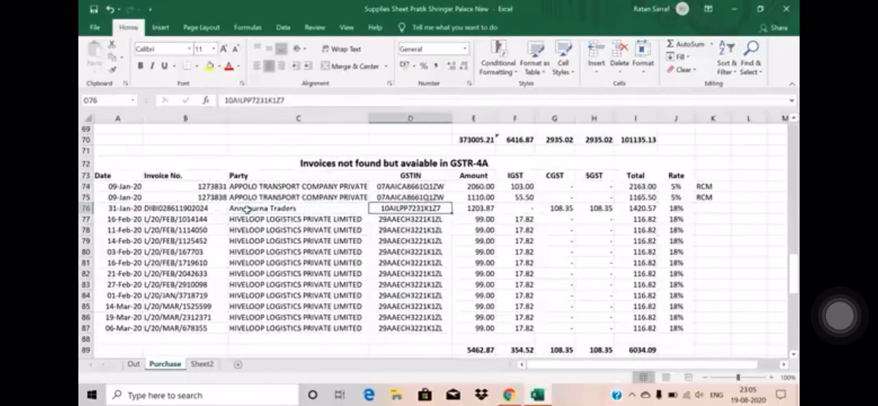
{"action": "key", "text": "Down"}
{"action": "key", "text": "Left"}
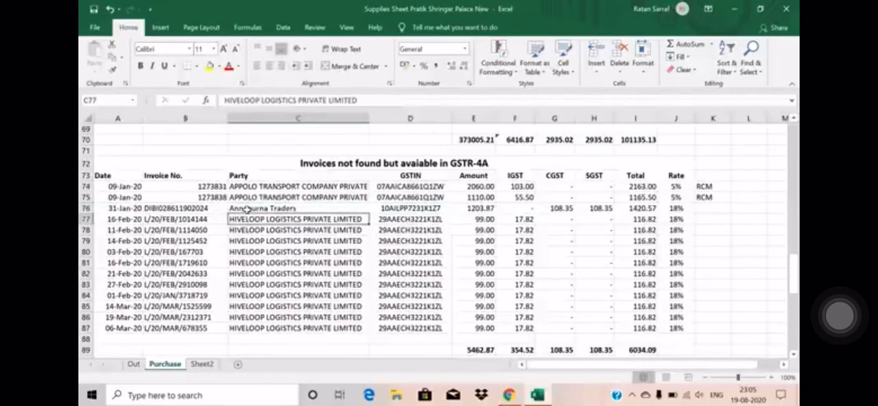
{"action": "key", "text": "shift+Down"}
{"action": "key", "text": "shift+Down"}
{"action": "key", "text": "shift+Down"}
{"action": "key", "text": "shift+Down"}
{"action": "key", "text": "shift+Down"}
{"action": "key", "text": "shift+Down"}
{"action": "key", "text": "shift+Down"}
{"action": "key", "text": "shift+Down"}
{"action": "key", "text": "shift+Down"}
{"action": "key", "text": "shift+Down"}
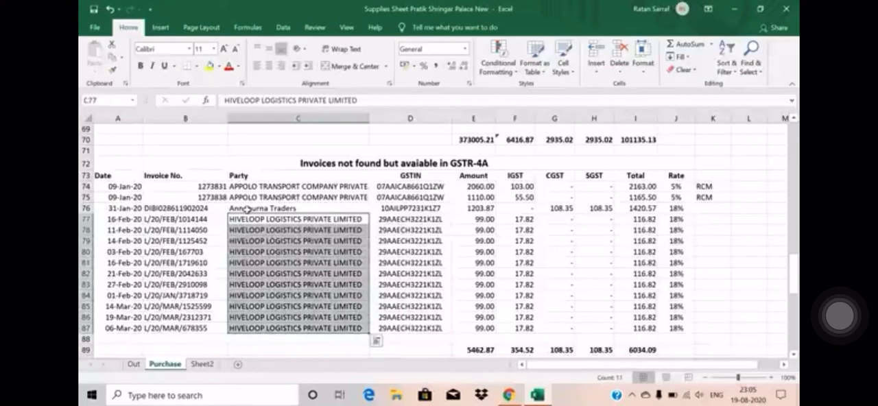
{"action": "key", "text": "shift+space"}
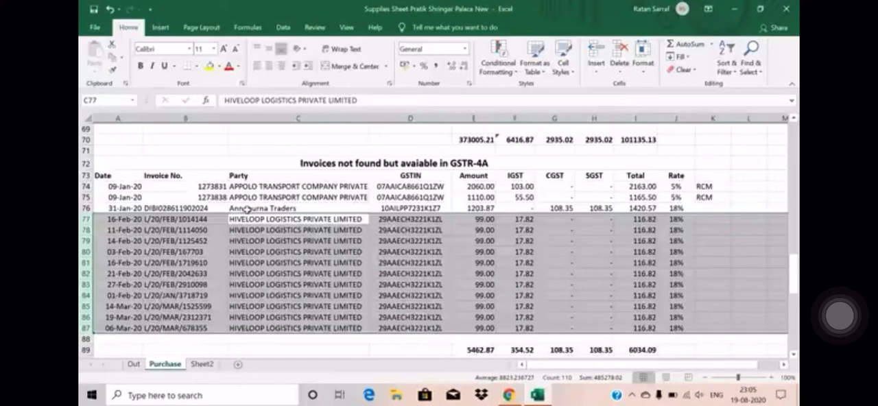
Step: Check the totals below the GSTR-4A-only invoices and look back over that section's entries
{"action": "key", "text": "Down"}
{"action": "key", "text": "Down"}
{"action": "key", "text": "Down"}
{"action": "key", "text": "Down"}
{"action": "key", "text": "Down"}
{"action": "key", "text": "Down"}
{"action": "key", "text": "Down"}
{"action": "key", "text": "Down"}
{"action": "key", "text": "Down"}
{"action": "key", "text": "Down"}
{"action": "key", "text": "Down"}
{"action": "key", "text": "Down"}
{"action": "key", "text": "Down"}
{"action": "key", "text": "Down"}
{"action": "key", "text": "Down"}
{"action": "key", "text": "Down"}
{"action": "key", "text": "Down"}
{"action": "key", "text": "Up"}
{"action": "key", "text": "Up"}
{"action": "key", "text": "Up"}
{"action": "key", "text": "Up"}
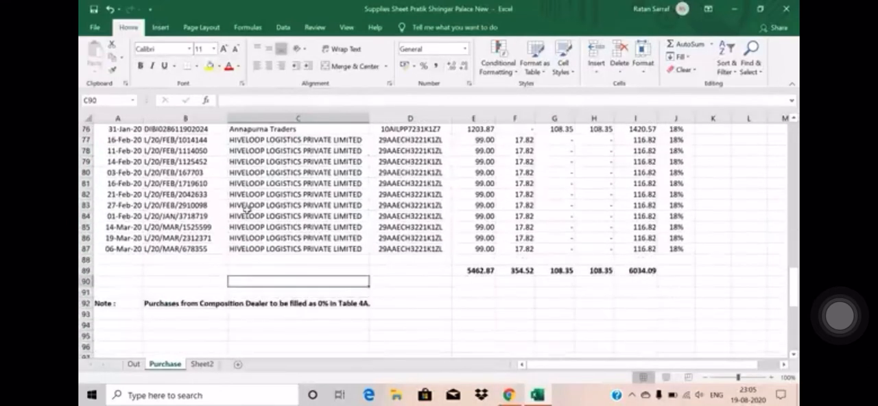
{"action": "key", "text": "Up"}
{"action": "key", "text": "Up"}
{"action": "key", "text": "Up"}
{"action": "key", "text": "Up"}
{"action": "key", "text": "Up"}
{"action": "key", "text": "Up"}
{"action": "key", "text": "Up"}
{"action": "key", "text": "Up"}
{"action": "key", "text": "Up"}
{"action": "key", "text": "Up"}
{"action": "key", "text": "Up"}
{"action": "key", "text": "Up"}
{"action": "key", "text": "Up"}
{"action": "key", "text": "Up"}
{"action": "key", "text": "Up"}
{"action": "key", "text": "Up"}
{"action": "key", "text": "Up"}
{"action": "key", "text": "Up"}
{"action": "key", "text": "Up"}
{"action": "key", "text": "Up"}
{"action": "key", "text": "Down"}
{"action": "key", "text": "Down"}
{"action": "key", "text": "Down"}
{"action": "key", "text": "Down"}
{"action": "key", "text": "Down"}
{"action": "key", "text": "Down"}
{"action": "key", "text": "Down"}
{"action": "key", "text": "Down"}
{"action": "key", "text": "Down"}
{"action": "key", "text": "Down"}
{"action": "key", "text": "Down"}
{"action": "key", "text": "Down"}
{"action": "key", "text": "Down"}
{"action": "key", "text": "Down"}
{"action": "key", "text": "Down"}
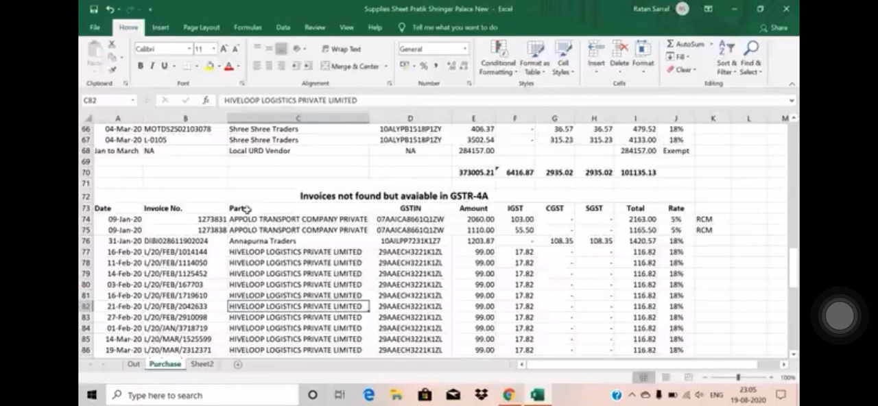
Step: Read the note in row 92 on how purchases from composition dealers go into Table 4A
{"action": "key", "text": "Down"}
{"action": "key", "text": "Down"}
{"action": "key", "text": "Down"}
{"action": "key", "text": "Down"}
{"action": "key", "text": "Down"}
{"action": "key", "text": "Down"}
{"action": "key", "text": "Down"}
{"action": "key", "text": "Down"}
{"action": "key", "text": "Down"}
{"action": "key", "text": "Down"}
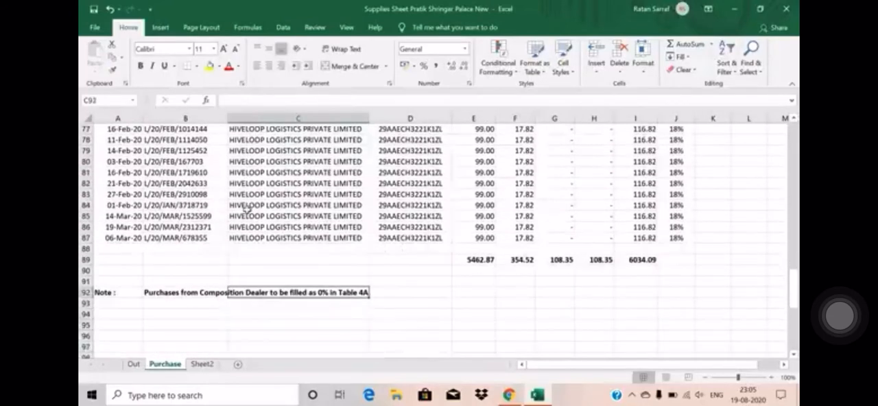
{"action": "key", "text": "Left"}
{"action": "key", "text": "Left"}
{"action": "key", "text": "Right"}
{"action": "key", "text": "Right"}
{"action": "key", "text": "Left"}
{"action": "key", "text": "Left"}
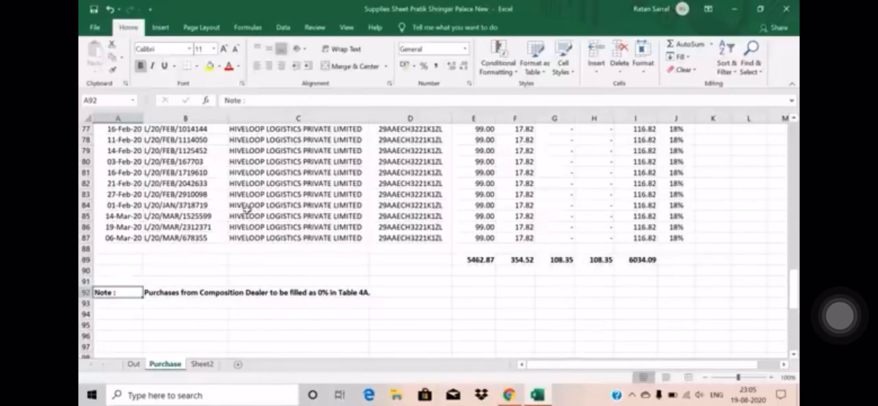
{"action": "key", "text": "Right"}
{"action": "key", "text": "Right"}
{"action": "key", "text": "Right"}
{"action": "key", "text": "Left"}
{"action": "key", "text": "Left"}
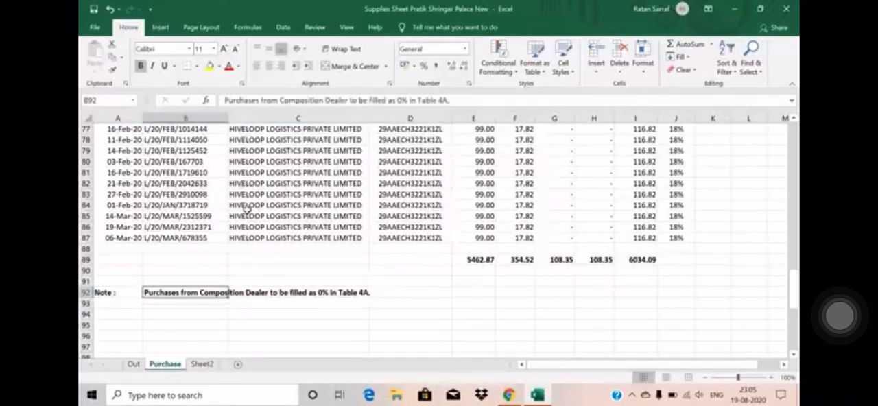
Step: Review the quarterly purchase blocks once more, from the Apr to Jun-2019 heading to the Oct to Dec-2019 entries
{"action": "key", "text": "Up"}
{"action": "key", "text": "Up"}
{"action": "key", "text": "Up"}
{"action": "key", "text": "Up"}
{"action": "key", "text": "Up"}
{"action": "key", "text": "Up"}
{"action": "key", "text": "Up"}
{"action": "key", "text": "Up"}
{"action": "key", "text": "Up"}
{"action": "key", "text": "Up"}
{"action": "key", "text": "Up"}
{"action": "key", "text": "Up"}
{"action": "key", "text": "Up"}
{"action": "key", "text": "Up"}
{"action": "key", "text": "Up"}
{"action": "key", "text": "Up"}
{"action": "key", "text": "Up"}
{"action": "key", "text": "Up"}
{"action": "key", "text": "Up"}
{"action": "key", "text": "Up"}
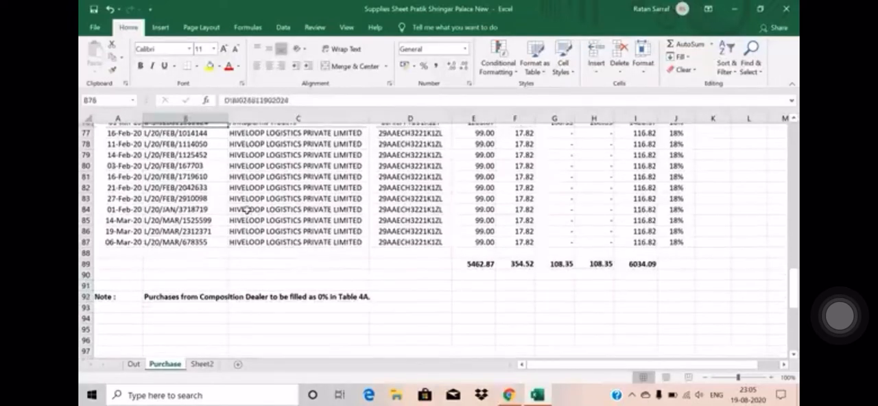
{"action": "key", "text": "Up"}
{"action": "key", "text": "Up"}
{"action": "key", "text": "Up"}
{"action": "key", "text": "Up"}
{"action": "key", "text": "Up"}
{"action": "key", "text": "Up"}
{"action": "key", "text": "Up"}
{"action": "key", "text": "Up"}
{"action": "key", "text": "Up"}
{"action": "key", "text": "Up"}
{"action": "key", "text": "Up"}
{"action": "key", "text": "Up"}
{"action": "key", "text": "Up"}
{"action": "key", "text": "Up"}
{"action": "key", "text": "Up"}
{"action": "key", "text": "Up"}
{"action": "key", "text": "Up"}
{"action": "key", "text": "Up"}
{"action": "key", "text": "Up"}
{"action": "key", "text": "Up"}
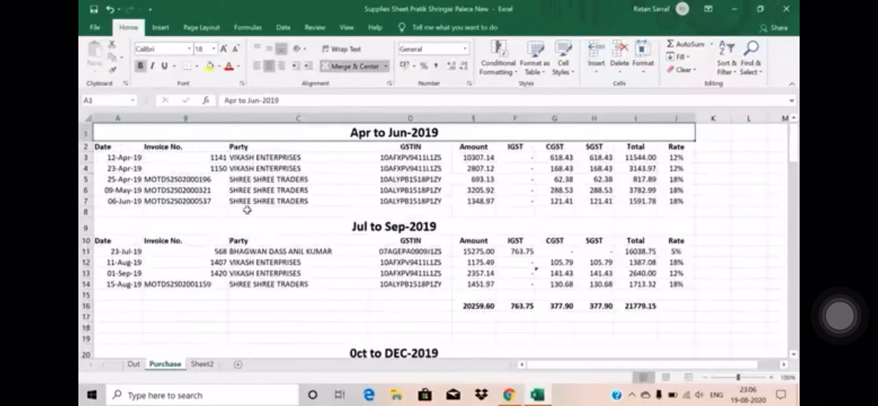
{"action": "key", "text": "Down"}
{"action": "key", "text": "Down"}
{"action": "key", "text": "Down"}
{"action": "key", "text": "Down"}
{"action": "key", "text": "Down"}
{"action": "key", "text": "Down"}
{"action": "key", "text": "Down"}
{"action": "key", "text": "Down"}
{"action": "key", "text": "Down"}
{"action": "key", "text": "Down"}
{"action": "key", "text": "Down"}
{"action": "key", "text": "Down"}
{"action": "key", "text": "Down"}
{"action": "key", "text": "Down"}
{"action": "key", "text": "Down"}
{"action": "key", "text": "Down"}
{"action": "key", "text": "Down"}
{"action": "key", "text": "Down"}
{"action": "key", "text": "Down"}
{"action": "key", "text": "Down"}
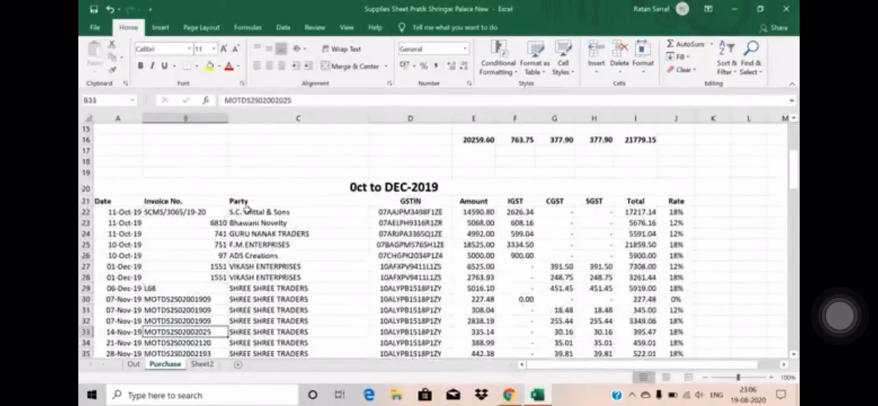
{"action": "key", "text": "Up"}
{"action": "key", "text": "Up"}
{"action": "key", "text": "Up"}
{"action": "key", "text": "Up"}
{"action": "key", "text": "Up"}
{"action": "key", "text": "Up"}
{"action": "key", "text": "Up"}
{"action": "key", "text": "Up"}
{"action": "key", "text": "Up"}
{"action": "key", "text": "Up"}
{"action": "key", "text": "Up"}
{"action": "key", "text": "Up"}
{"action": "key", "text": "Up"}
{"action": "key", "text": "Up"}
{"action": "key", "text": "Up"}
{"action": "key", "text": "Up"}
{"action": "key", "text": "Up"}
{"action": "key", "text": "Up"}
{"action": "key", "text": "Up"}
{"action": "key", "text": "Up"}
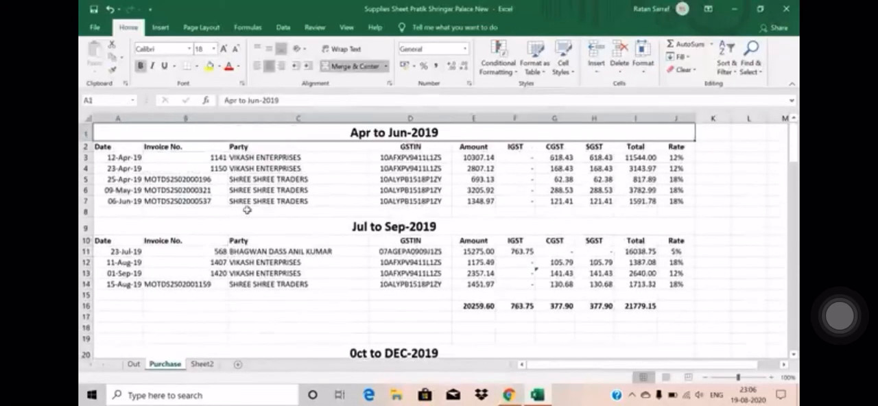
{"action": "key", "text": "Down"}
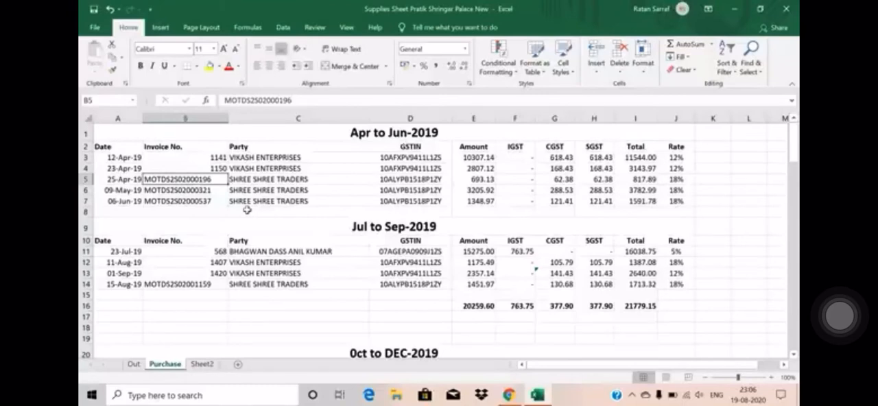
{"action": "key", "text": "Up"}
{"action": "key", "text": "Up"}
{"action": "key", "text": "Up"}
{"action": "key", "text": "Down"}
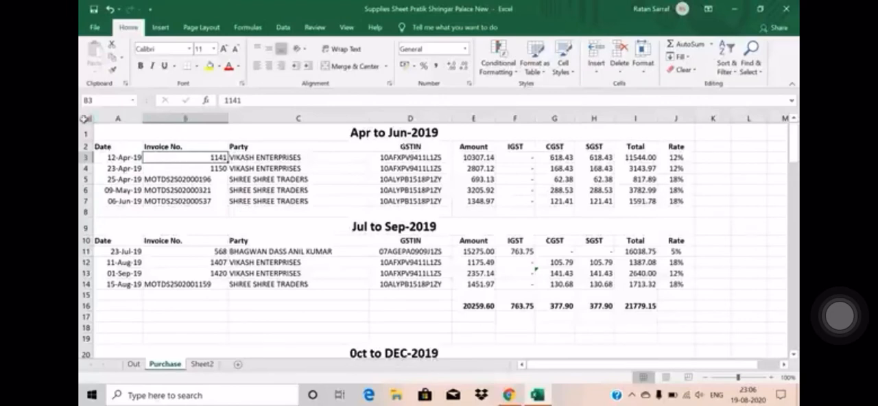
Step: Copy the entire Purchase sheet and paste it into Sheet2 starting at cell A1
{"action": "left_click", "coordinate": [87, 118]}
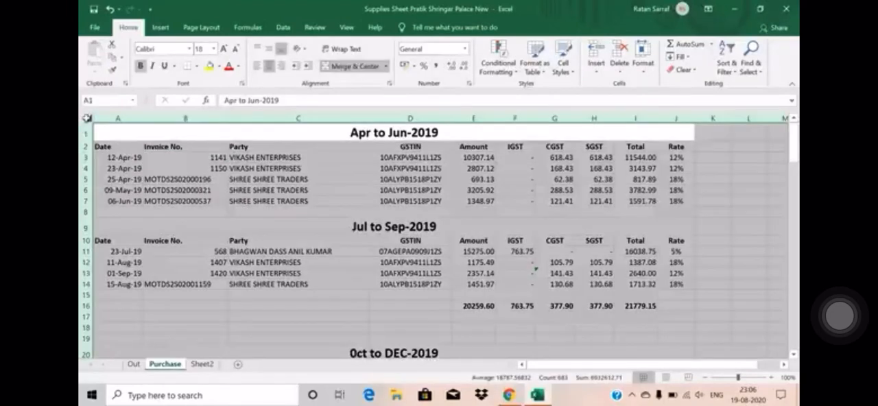
{"action": "key", "text": "ctrl+c"}
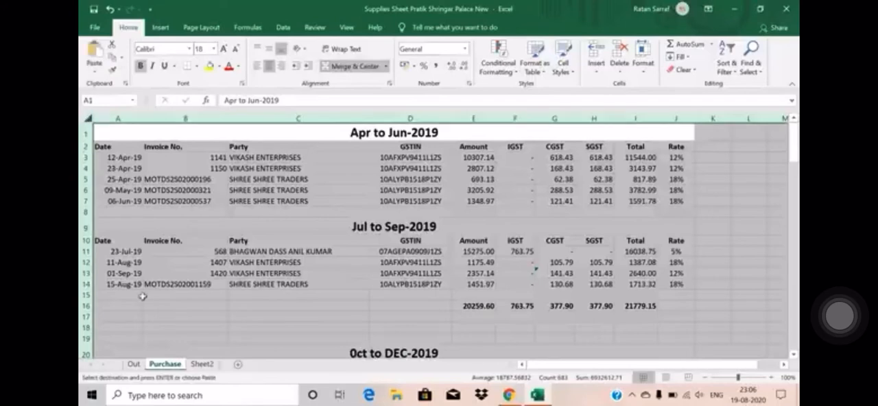
{"action": "left_click", "coordinate": [202, 364]}
{"action": "left_click", "coordinate": [102, 130]}
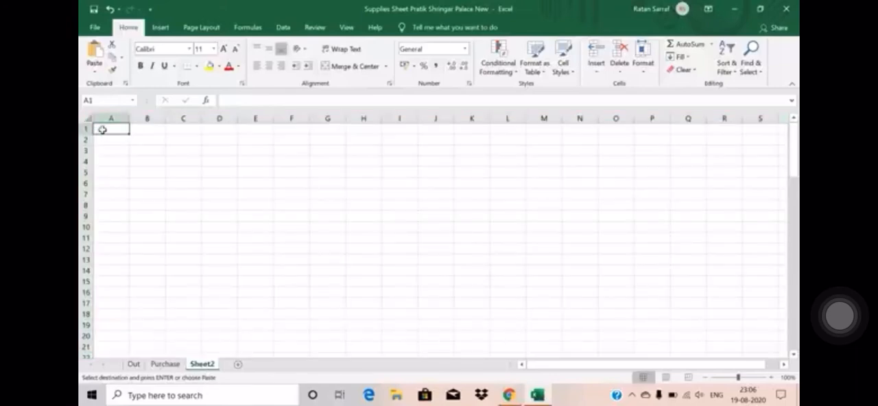
{"action": "key", "text": "ctrl+v"}
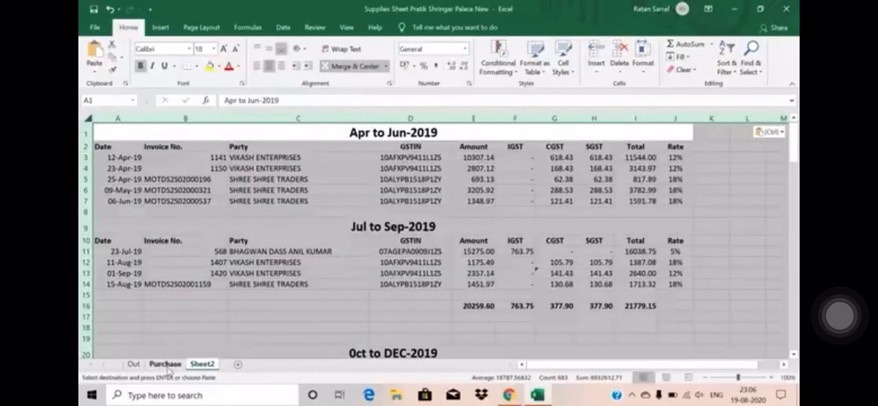
{"action": "left_click", "coordinate": [254, 223]}
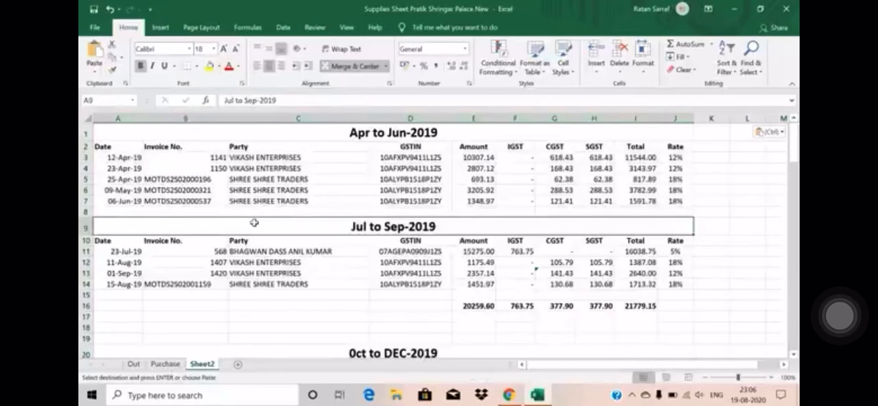
{"action": "key", "text": "Return"}
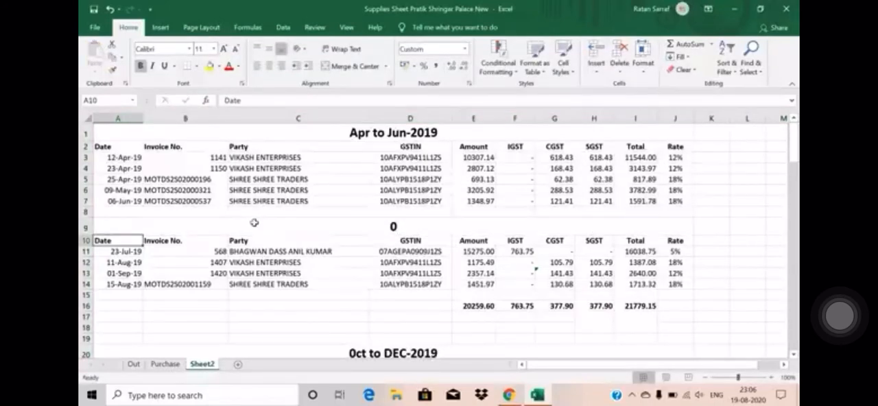
{"action": "left_click", "coordinate": [254, 222]}
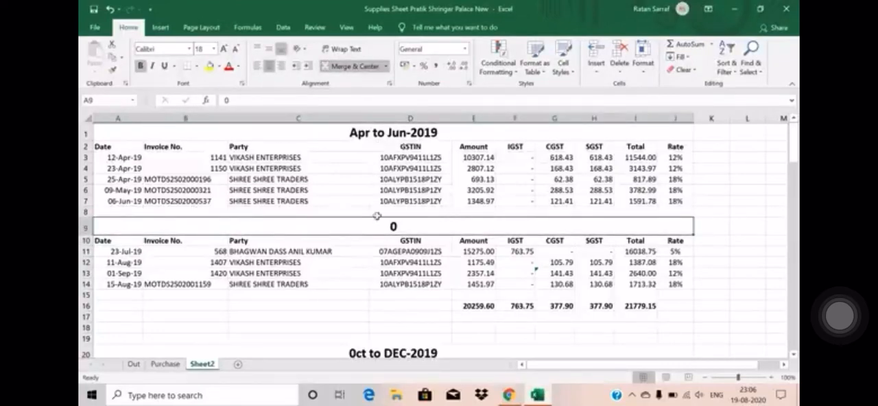
Step: Delete the Apr to Jun-2019 title row and the blank, title and header rows above the 23-Jul-19 entry in Sheet2
{"action": "left_click", "coordinate": [82, 130]}
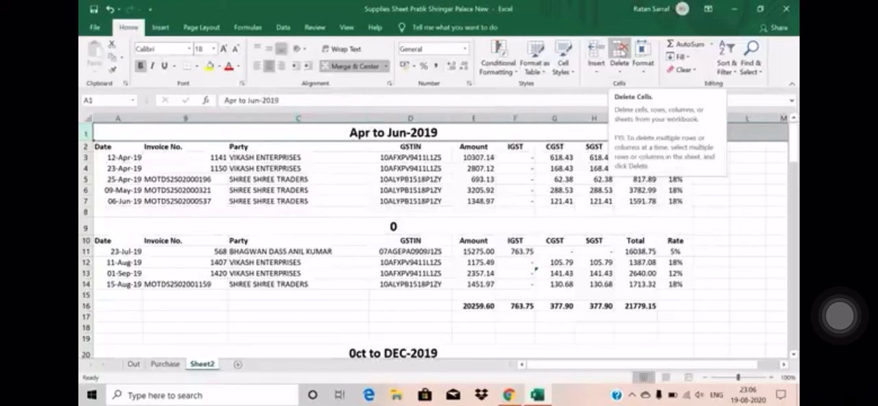
{"action": "left_click", "coordinate": [620, 53]}
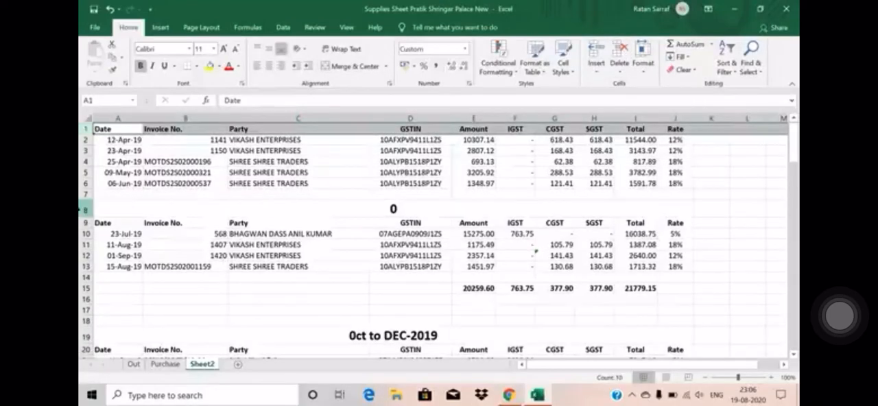
{"action": "left_click", "coordinate": [83, 209]}
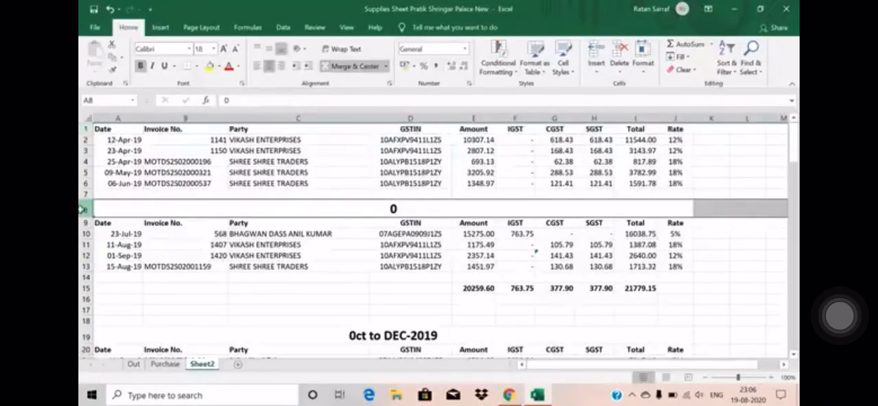
{"action": "left_click_drag", "start_coordinate": [117, 194], "coordinate": [782, 221]}
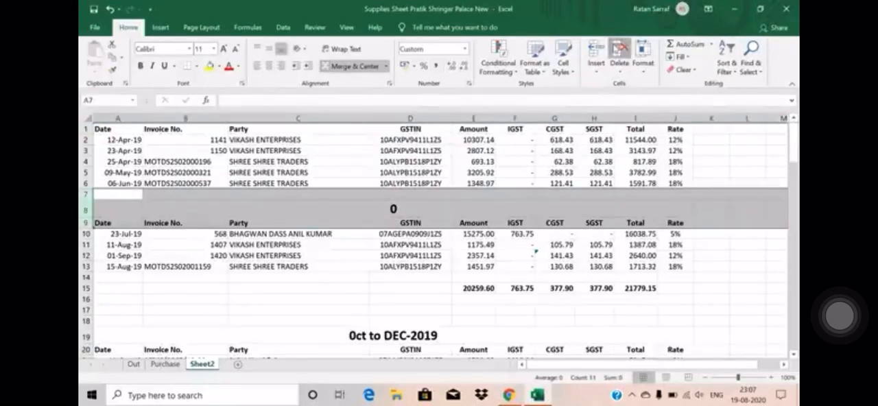
{"action": "left_click", "coordinate": [619, 48]}
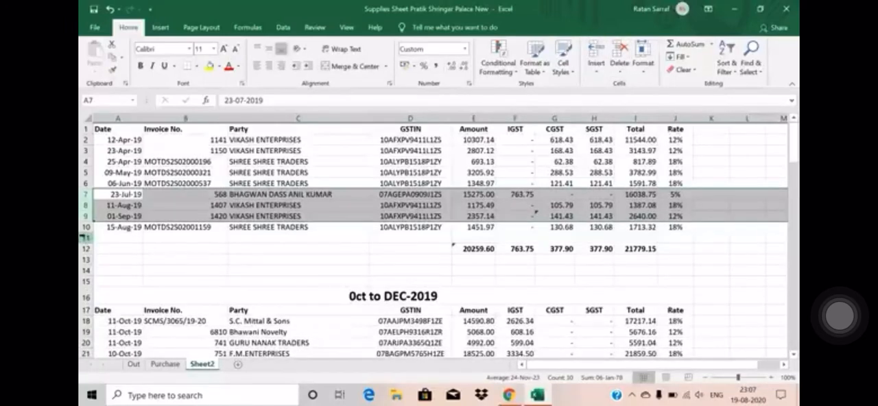
Step: Delete the blank, totals, title and header rows ahead of the Oct to Dec-2019 entries and ahead of the Jan to March-2020 entries
{"action": "left_click_drag", "start_coordinate": [86, 237], "coordinate": [89, 310]}
{"action": "left_click", "coordinate": [619, 50]}
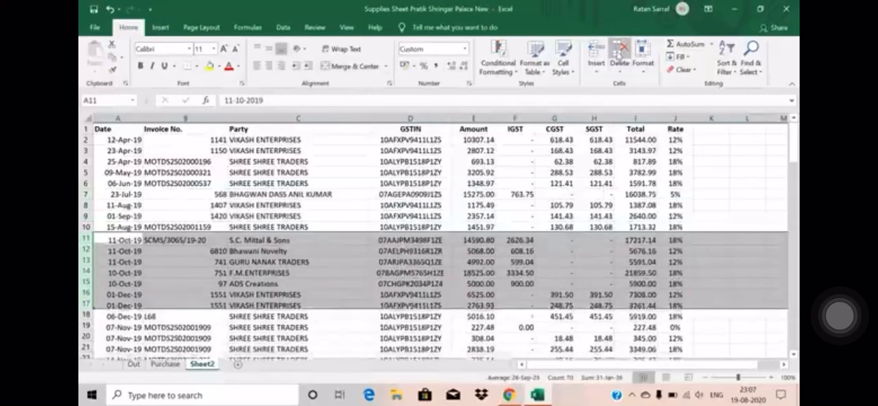
{"action": "key", "text": "Down"}
{"action": "key", "text": "Down"}
{"action": "key", "text": "Down"}
{"action": "key", "text": "Down"}
{"action": "key", "text": "Down"}
{"action": "key", "text": "Down"}
{"action": "key", "text": "Down"}
{"action": "key", "text": "Down"}
{"action": "key", "text": "Down"}
{"action": "key", "text": "Down"}
{"action": "key", "text": "Down"}
{"action": "key", "text": "Down"}
{"action": "key", "text": "Down"}
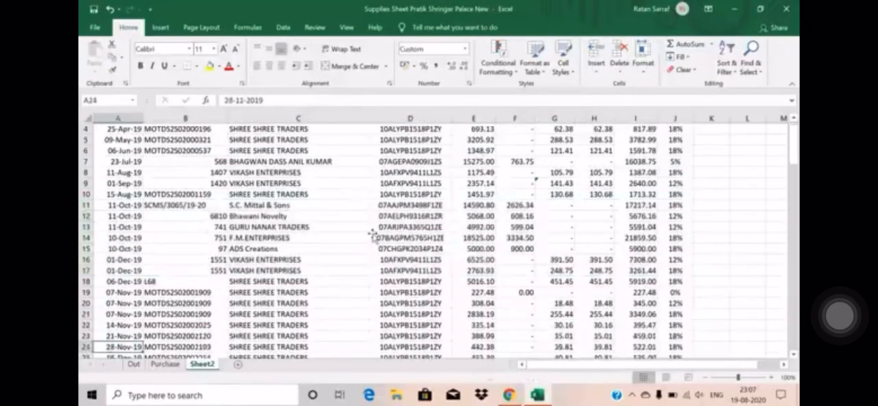
{"action": "key", "text": "Down"}
{"action": "key", "text": "Down"}
{"action": "key", "text": "Down"}
{"action": "key", "text": "Down"}
{"action": "key", "text": "Down"}
{"action": "key", "text": "Down"}
{"action": "key", "text": "Down"}
{"action": "key", "text": "Down"}
{"action": "key", "text": "Down"}
{"action": "key", "text": "Down"}
{"action": "key", "text": "Down"}
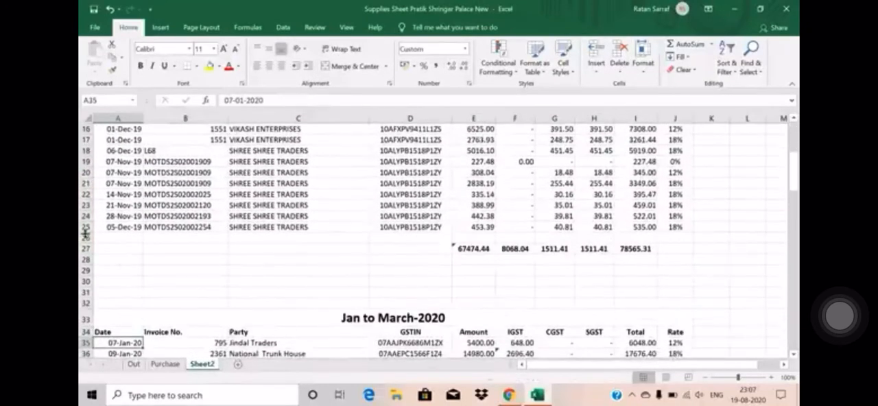
{"action": "left_click_drag", "start_coordinate": [86, 237], "coordinate": [87, 332]}
{"action": "left_click", "coordinate": [622, 50]}
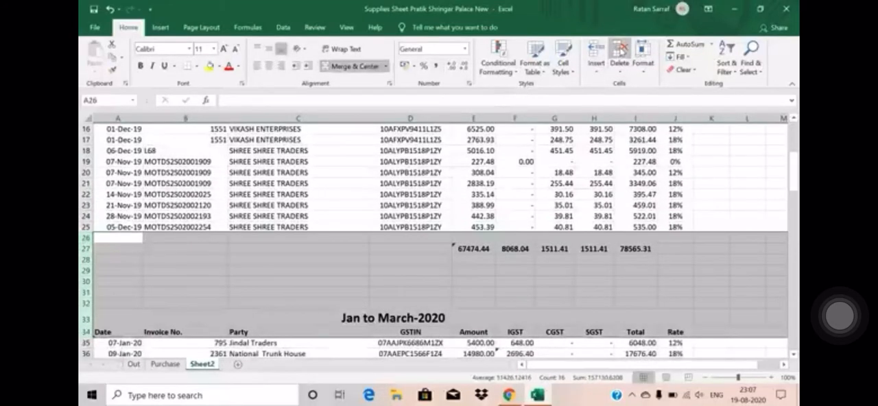
Step: Delete rows 49 to 53, covering the Jan to March totals and the title and header of the invoices available only in GSTR-4A
{"action": "key", "text": "Down"}
{"action": "key", "text": "Down"}
{"action": "key", "text": "Down"}
{"action": "key", "text": "Down"}
{"action": "key", "text": "Down"}
{"action": "key", "text": "Down"}
{"action": "key", "text": "Down"}
{"action": "key", "text": "Down"}
{"action": "key", "text": "Down"}
{"action": "key", "text": "Down"}
{"action": "key", "text": "Down"}
{"action": "key", "text": "Down"}
{"action": "key", "text": "Down"}
{"action": "key", "text": "Down"}
{"action": "key", "text": "Down"}
{"action": "key", "text": "Down"}
{"action": "key", "text": "Down"}
{"action": "key", "text": "Down"}
{"action": "key", "text": "Down"}
{"action": "key", "text": "Down"}
{"action": "key", "text": "Down"}
{"action": "key", "text": "Down"}
{"action": "key", "text": "Down"}
{"action": "key", "text": "Down"}
{"action": "key", "text": "Down"}
{"action": "key", "text": "Down"}
{"action": "key", "text": "Down"}
{"action": "key", "text": "Down"}
{"action": "key", "text": "Down"}
{"action": "key", "text": "Down"}
{"action": "key", "text": "Down"}
{"action": "key", "text": "Down"}
{"action": "key", "text": "Down"}
{"action": "key", "text": "Down"}
{"action": "key", "text": "Down"}
{"action": "key", "text": "Down"}
{"action": "key", "text": "Down"}
{"action": "key", "text": "Down"}
{"action": "key", "text": "Down"}
{"action": "key", "text": "Down"}
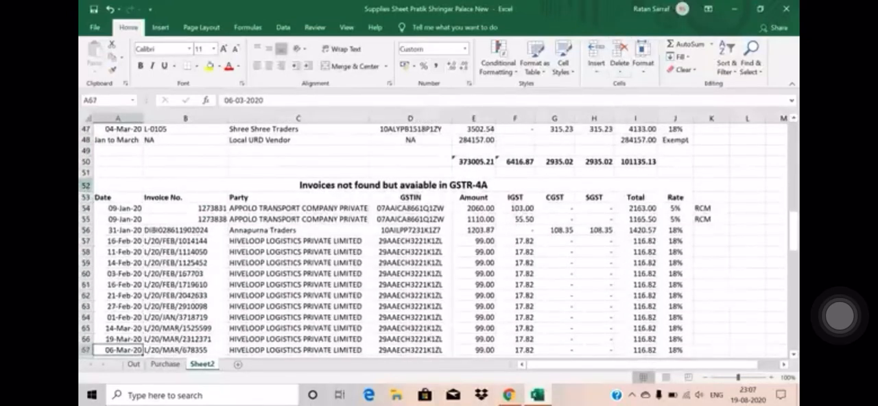
{"action": "left_click_drag", "start_coordinate": [82, 149], "coordinate": [82, 197]}
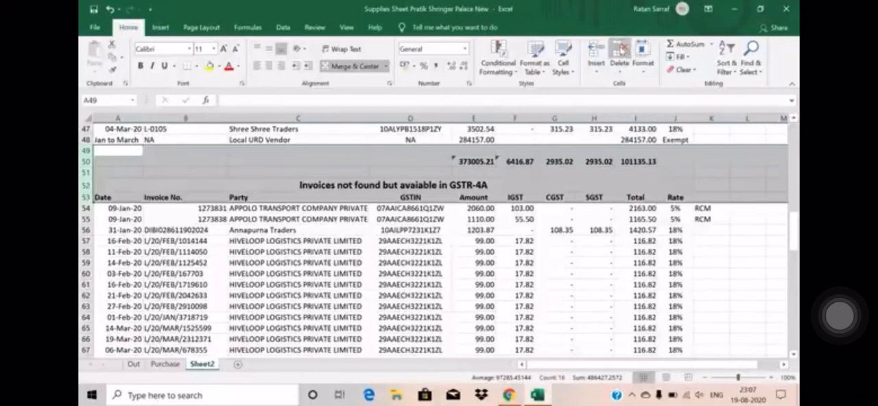
{"action": "left_click", "coordinate": [620, 52]}
Step: Delete rows 63 to 70 with the closing totals and the composition dealer note below the last invoice
{"action": "key", "text": "Up"}
{"action": "key", "text": "Up"}
{"action": "key", "text": "Up"}
{"action": "key", "text": "Up"}
{"action": "key", "text": "Up"}
{"action": "key", "text": "Up"}
{"action": "key", "text": "Up"}
{"action": "key", "text": "Up"}
{"action": "key", "text": "Up"}
{"action": "key", "text": "Up"}
{"action": "key", "text": "Up"}
{"action": "key", "text": "Up"}
{"action": "key", "text": "Up"}
{"action": "key", "text": "Up"}
{"action": "key", "text": "Up"}
{"action": "key", "text": "Up"}
{"action": "key", "text": "Up"}
{"action": "key", "text": "Up"}
{"action": "key", "text": "Up"}
{"action": "key", "text": "Up"}
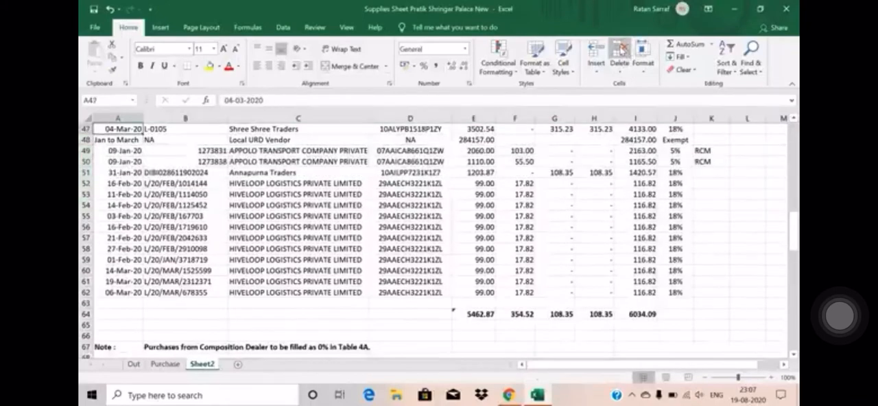
{"action": "key", "text": "Down"}
{"action": "key", "text": "Down"}
{"action": "key", "text": "Down"}
{"action": "key", "text": "Down"}
{"action": "key", "text": "Down"}
{"action": "key", "text": "Down"}
{"action": "key", "text": "Down"}
{"action": "key", "text": "Down"}
{"action": "key", "text": "Down"}
{"action": "key", "text": "Down"}
{"action": "key", "text": "Down"}
{"action": "key", "text": "Down"}
{"action": "key", "text": "Down"}
{"action": "key", "text": "Down"}
{"action": "key", "text": "Down"}
{"action": "key", "text": "Down"}
{"action": "key", "text": "Down"}
{"action": "key", "text": "Down"}
{"action": "key", "text": "Down"}
{"action": "key", "text": "Down"}
{"action": "key", "text": "Down"}
{"action": "key", "text": "Down"}
{"action": "key", "text": "Down"}
{"action": "key", "text": "Down"}
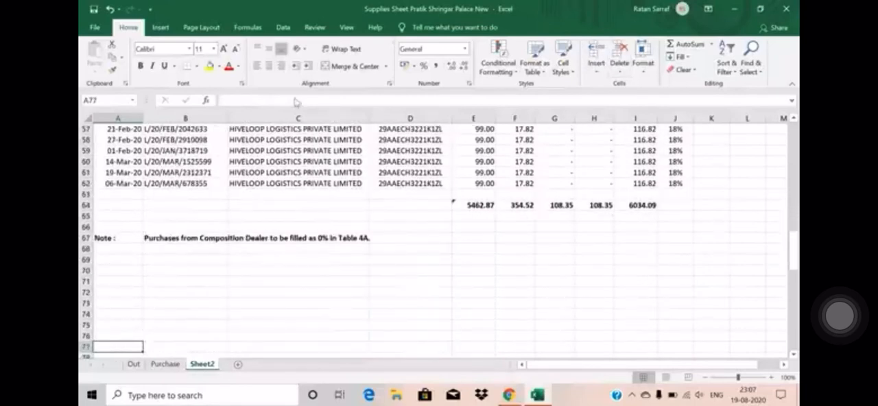
{"action": "left_click_drag", "start_coordinate": [81, 194], "coordinate": [82, 270]}
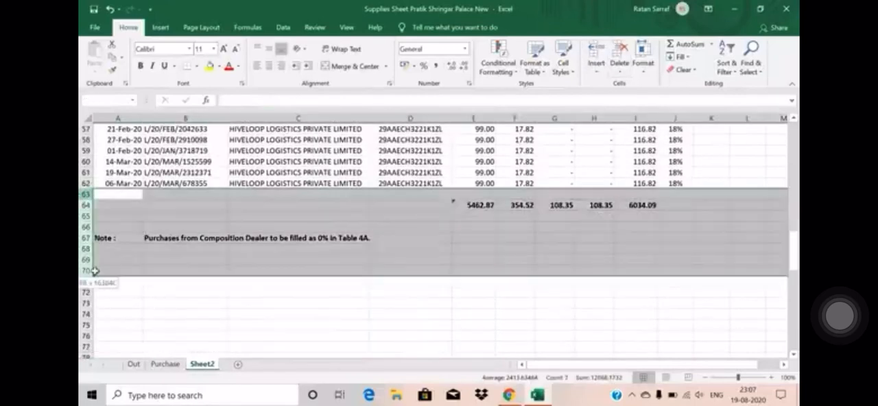
{"action": "left_click", "coordinate": [625, 49]}
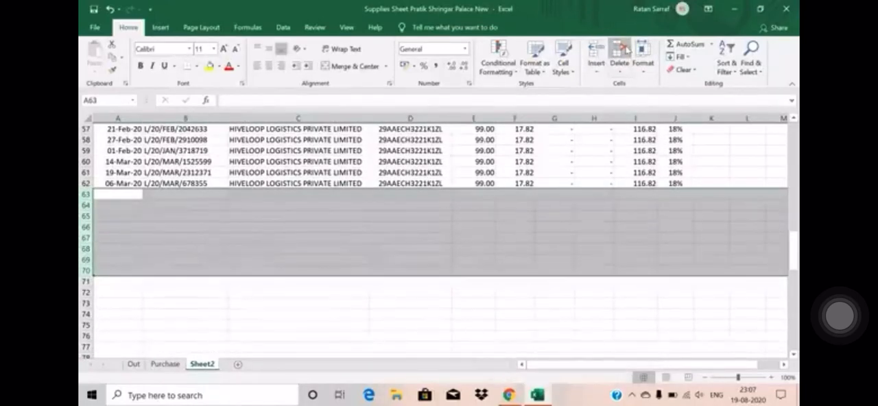
Step: Turn on filters for the header row of the consolidated invoice list
{"action": "key", "text": "ctrl+Up"}
{"action": "key", "text": "ctrl+Up"}
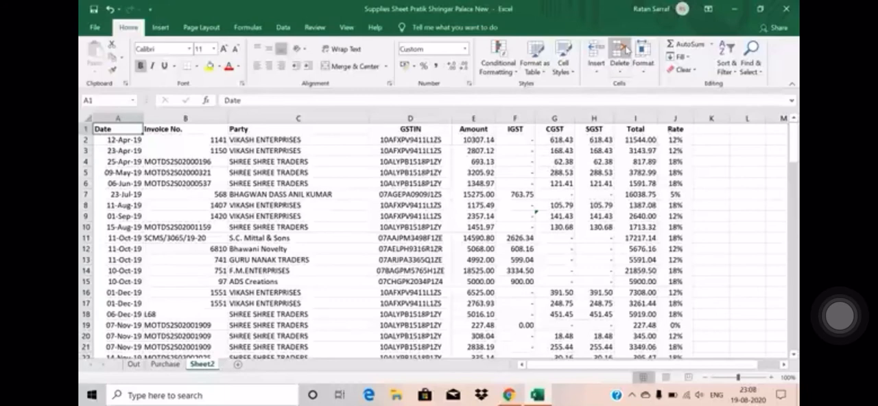
{"action": "key", "text": "ctrl+shift+l"}
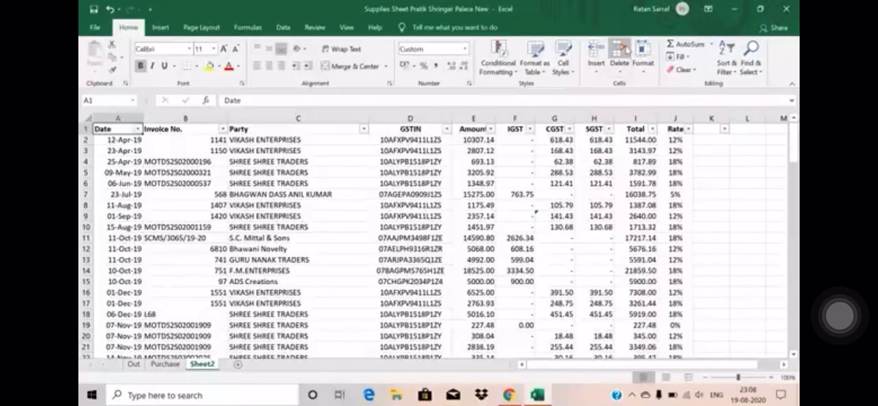
{"action": "key", "text": "ctrl+shift+l"}
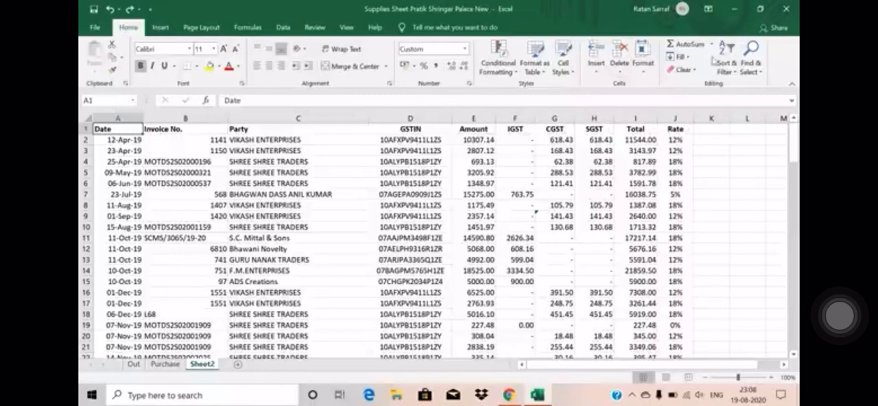
{"action": "left_click", "coordinate": [727, 71]}
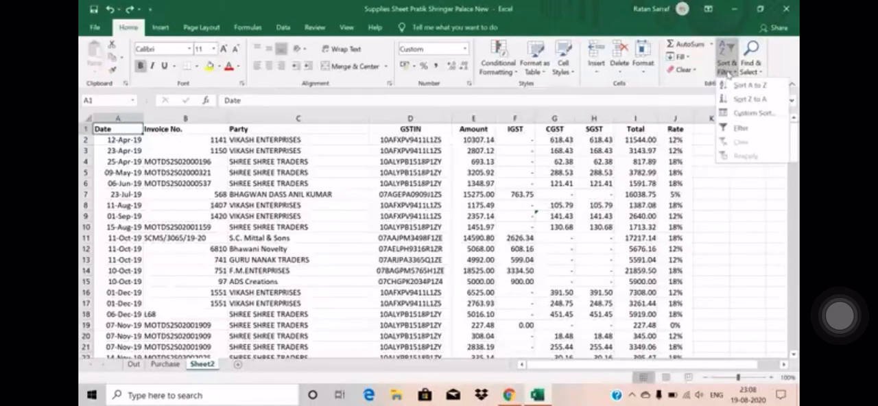
{"action": "left_click", "coordinate": [738, 129]}
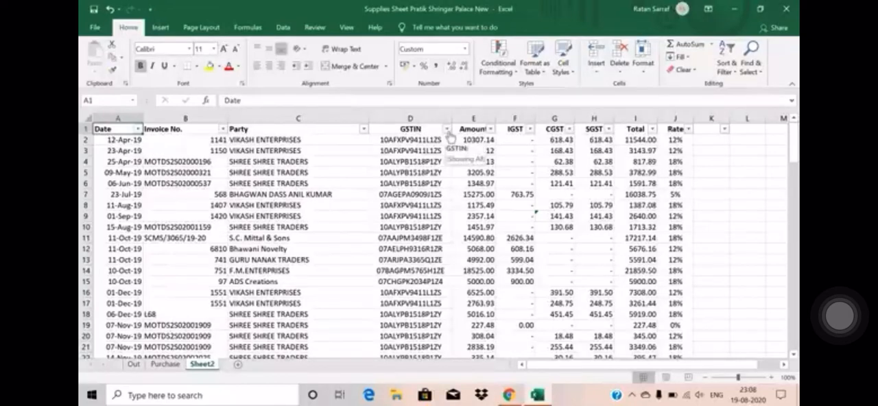
Step: Filter the Party column to show only ADS Creations
{"action": "left_click", "coordinate": [403, 140]}
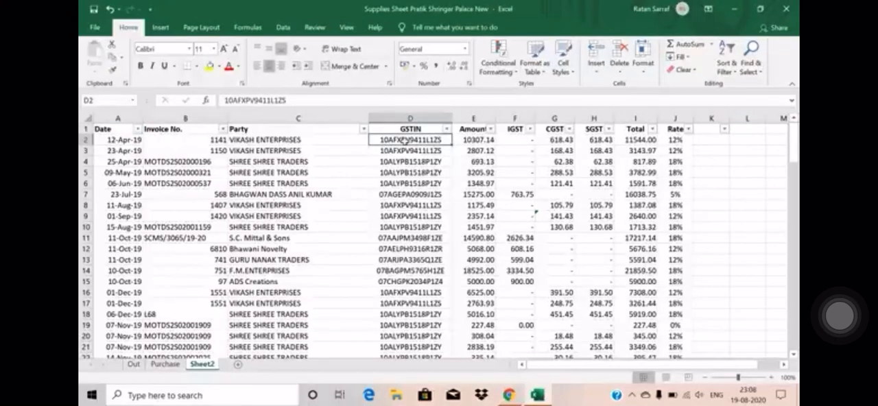
{"action": "left_click", "coordinate": [249, 140]}
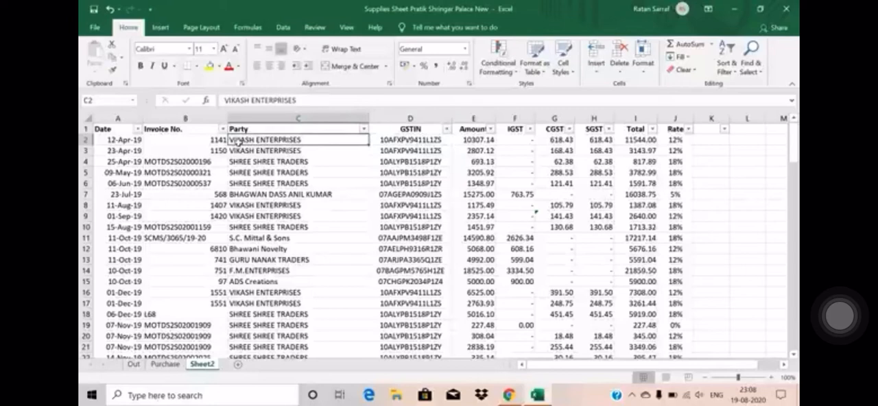
{"action": "left_click", "coordinate": [363, 129]}
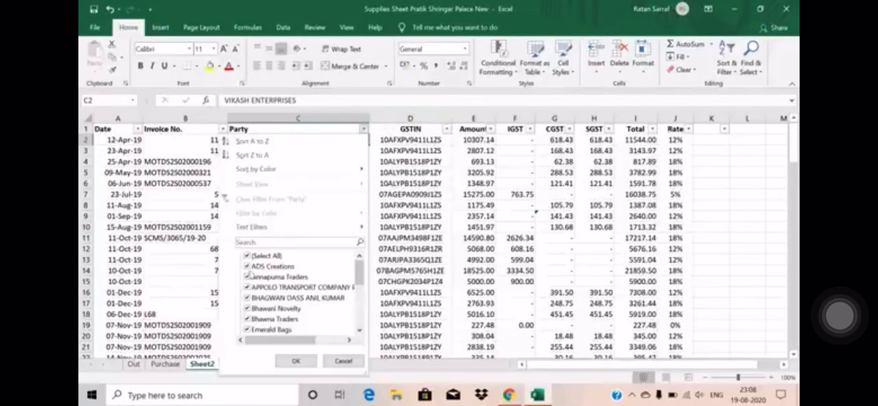
{"action": "left_click", "coordinate": [248, 256]}
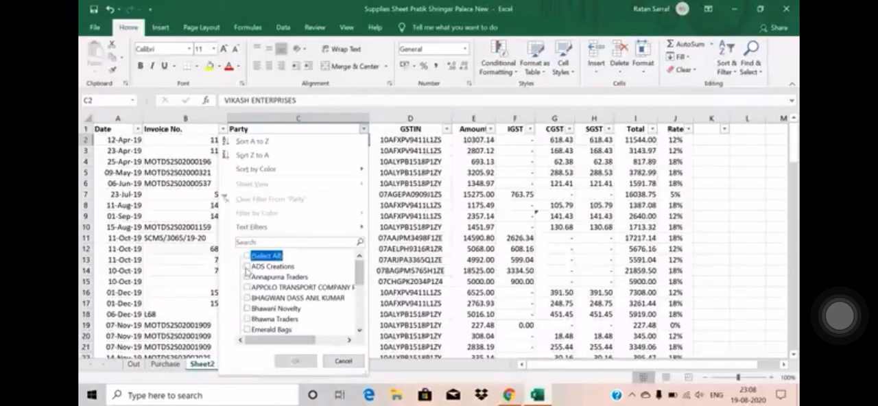
{"action": "left_click", "coordinate": [247, 267]}
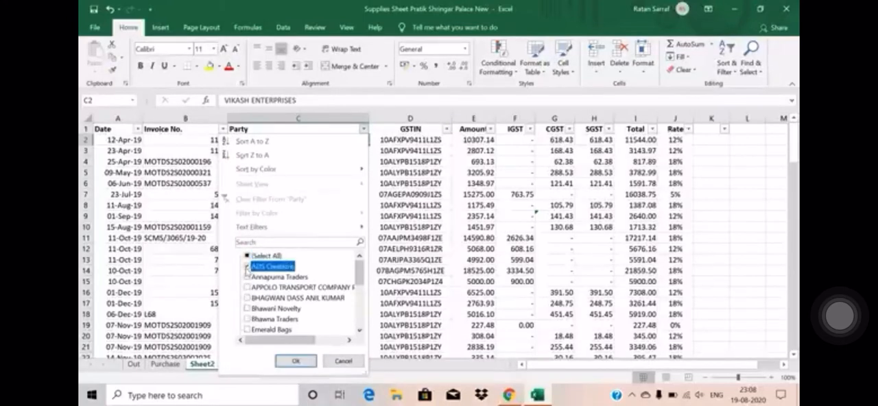
{"action": "left_click", "coordinate": [293, 361]}
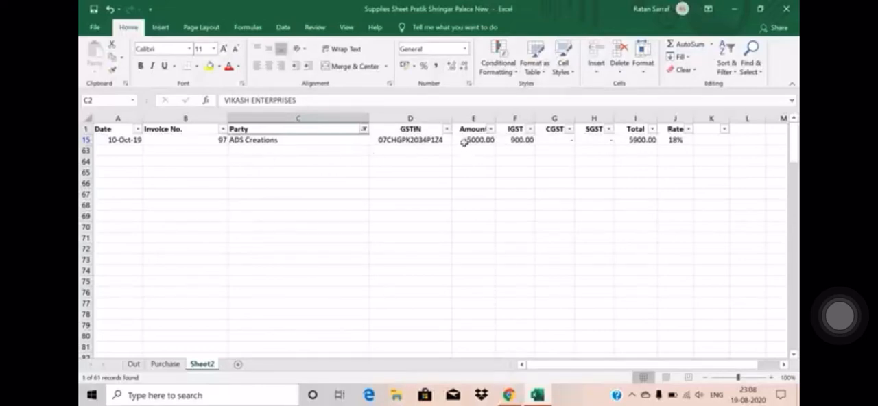
Step: Switch to the GST portal in Chrome, open the Returns dashboard, and return to the Excel workbook
{"action": "left_click", "coordinate": [510, 139]}
{"action": "key", "text": "alt+Tab"}
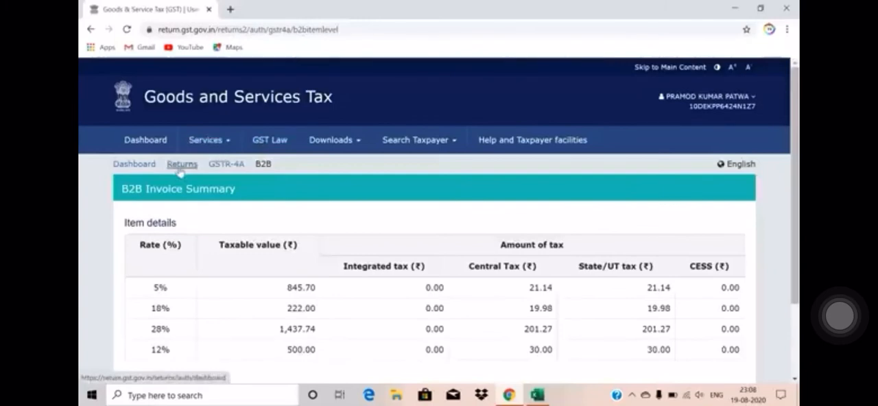
{"action": "left_click", "coordinate": [178, 170]}
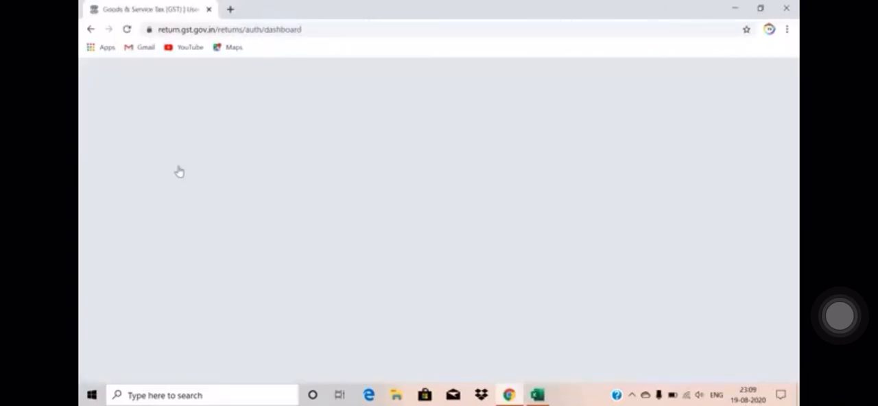
{"action": "key", "text": "alt+Tab"}
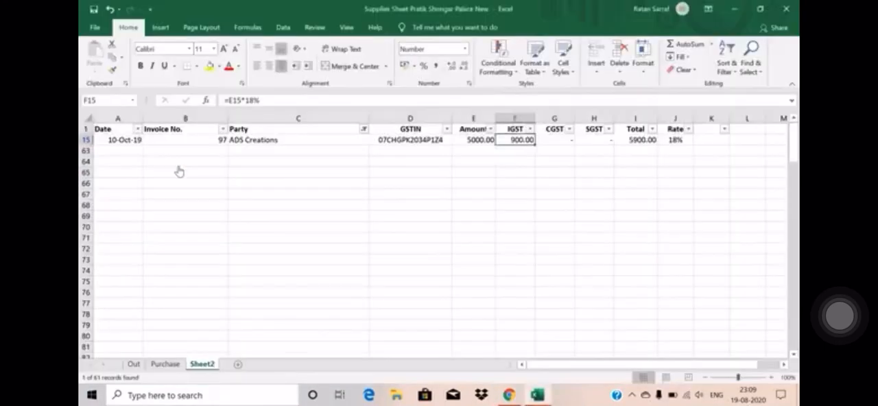
Step: Change the Party filter to show only Annapurna Traders
{"action": "left_click", "coordinate": [364, 129]}
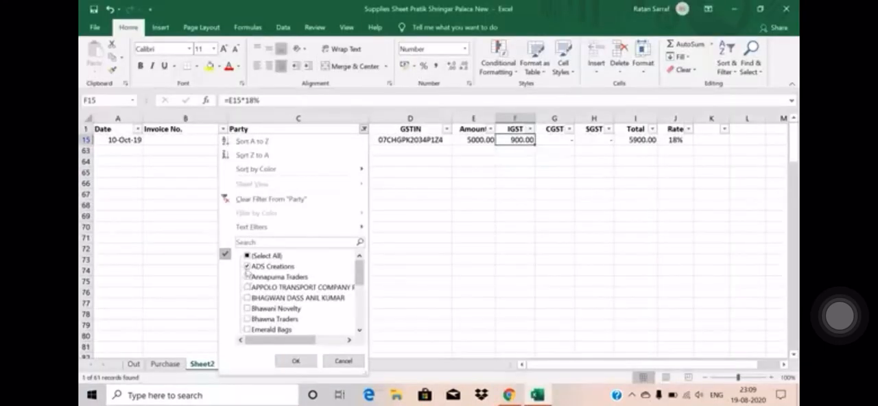
{"action": "left_click", "coordinate": [247, 256]}
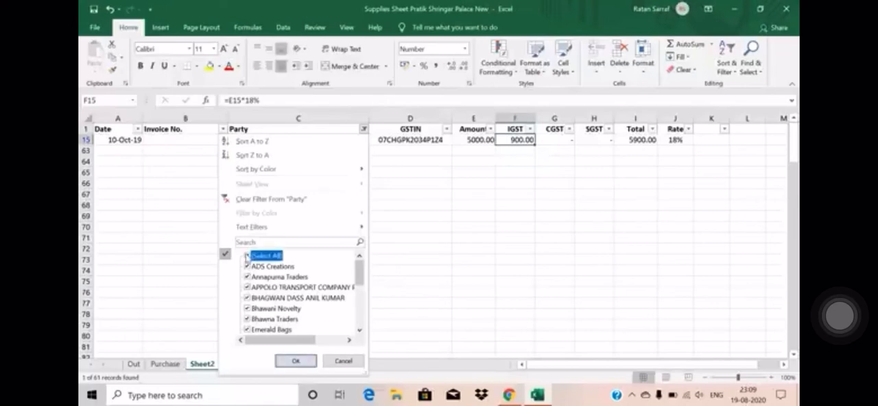
{"action": "left_click", "coordinate": [246, 256]}
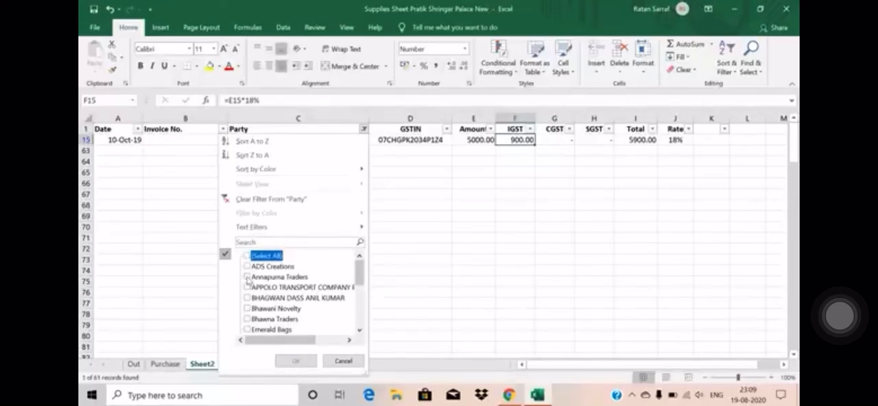
{"action": "left_click", "coordinate": [247, 277]}
{"action": "left_click", "coordinate": [296, 361]}
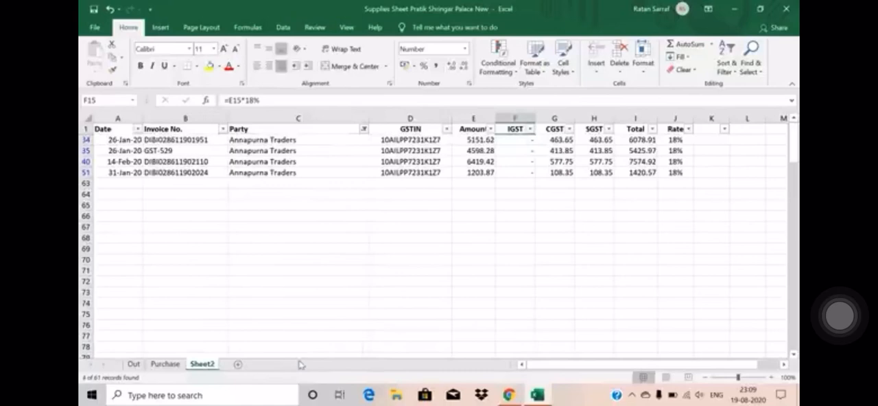
Step: Select the Amount cells of all Annapurna Traders invoices to read their combined taxable value
{"action": "left_click", "coordinate": [379, 262]}
{"action": "key", "text": "Up"}
{"action": "key", "text": "Up"}
{"action": "key", "text": "Up"}
{"action": "key", "text": "Up"}
{"action": "key", "text": "Up"}
{"action": "key", "text": "Up"}
{"action": "key", "text": "Up"}
{"action": "key", "text": "Up"}
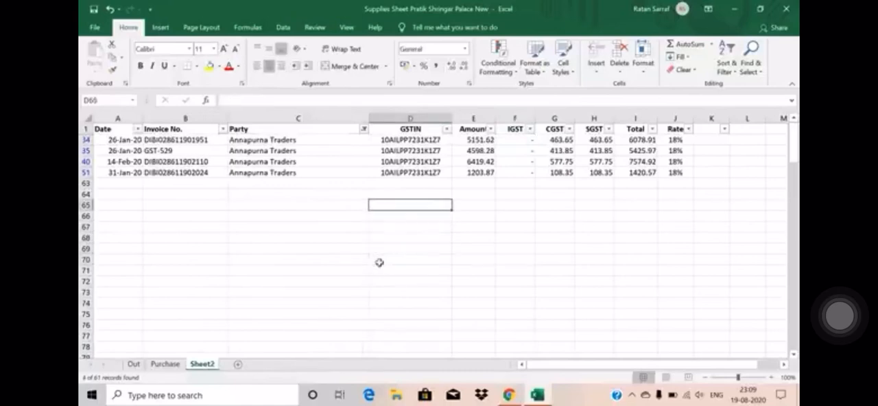
{"action": "key", "text": "Right"}
{"action": "key", "text": "Up"}
{"action": "key", "text": "Up"}
{"action": "key", "text": "Up"}
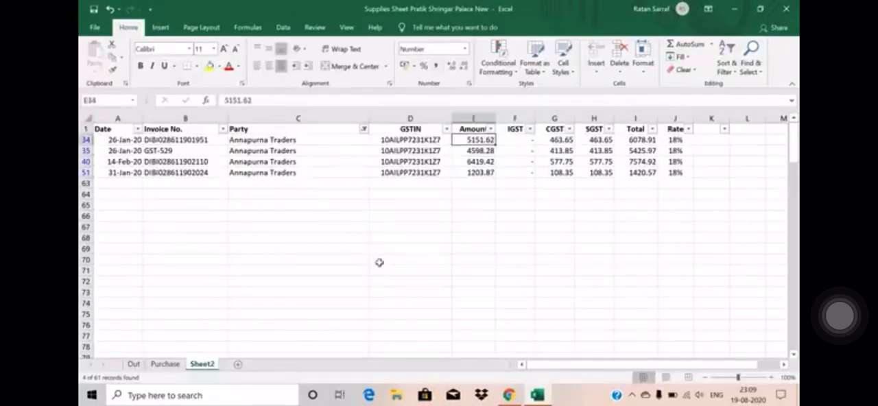
{"action": "key", "text": "Down"}
{"action": "key", "text": "Up"}
{"action": "key", "text": "Up"}
{"action": "key", "text": "Down"}
{"action": "key", "text": "Down"}
{"action": "key", "text": "Up"}
{"action": "key", "text": "Up"}
{"action": "key", "text": "Down"}
{"action": "key", "text": "shift+Down"}
{"action": "key", "text": "shift+Down"}
{"action": "key", "text": "shift+Down"}
{"action": "key", "text": "shift+Down"}
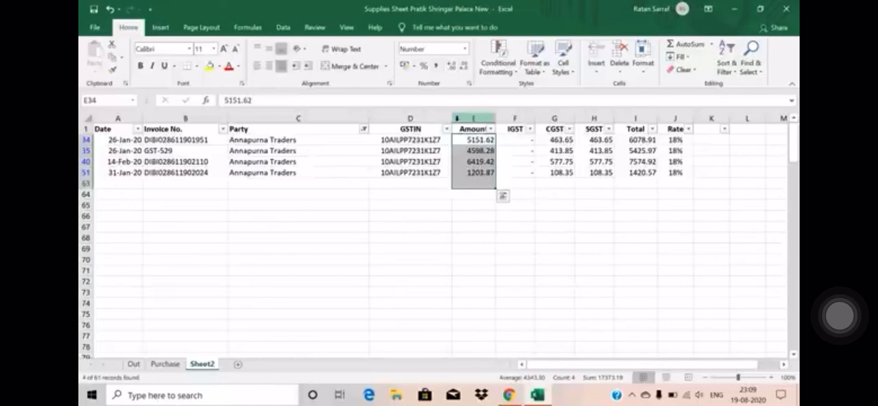
{"action": "left_click", "coordinate": [491, 131]}
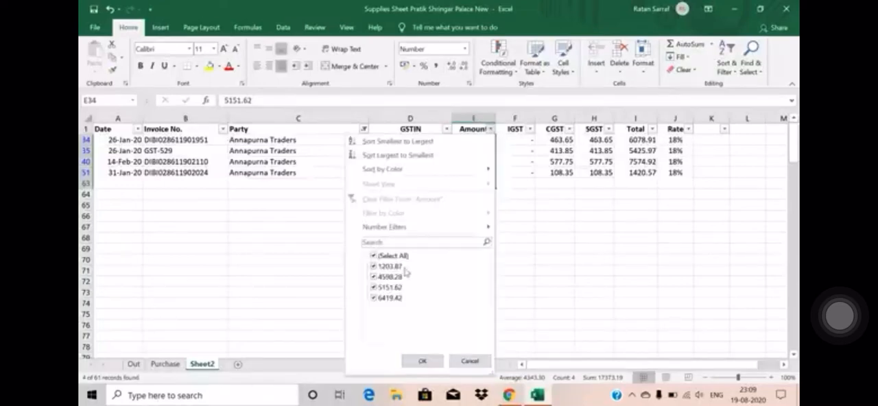
{"action": "left_click", "coordinate": [374, 256]}
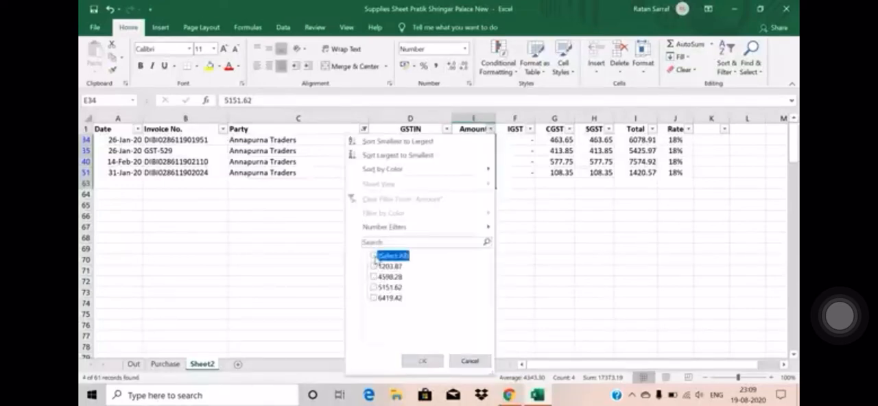
{"action": "key", "text": "Escape"}
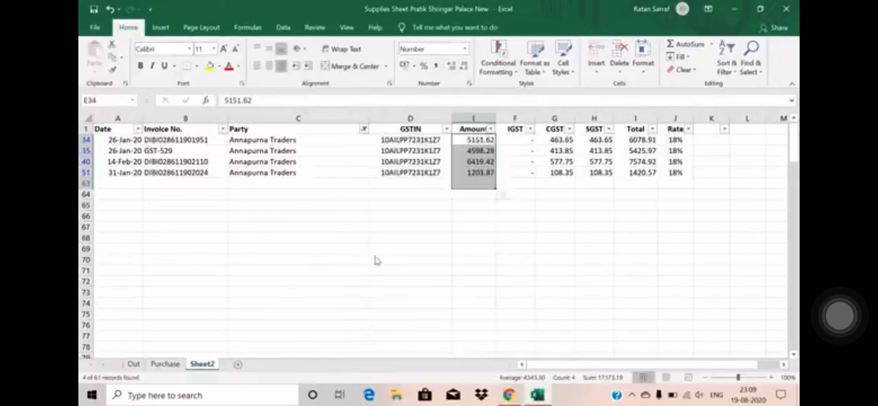
Step: Change the Party filter to show only APPOLO TRANSPORT COMPANY PRIVATE
{"action": "left_click", "coordinate": [363, 130]}
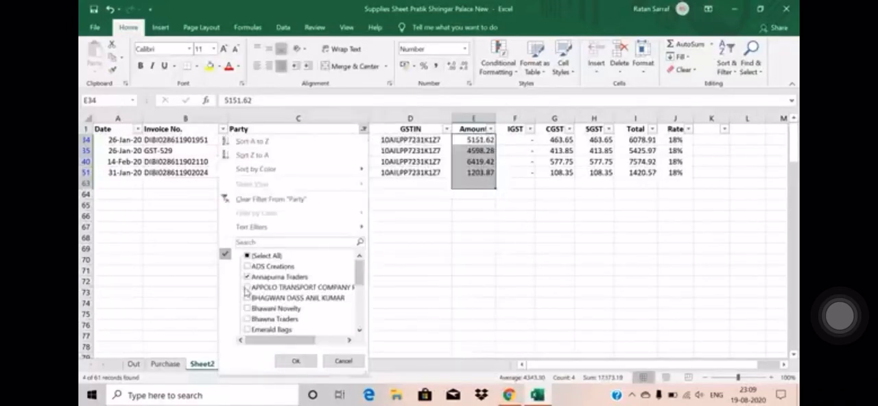
{"action": "left_click", "coordinate": [247, 277]}
{"action": "left_click", "coordinate": [247, 288]}
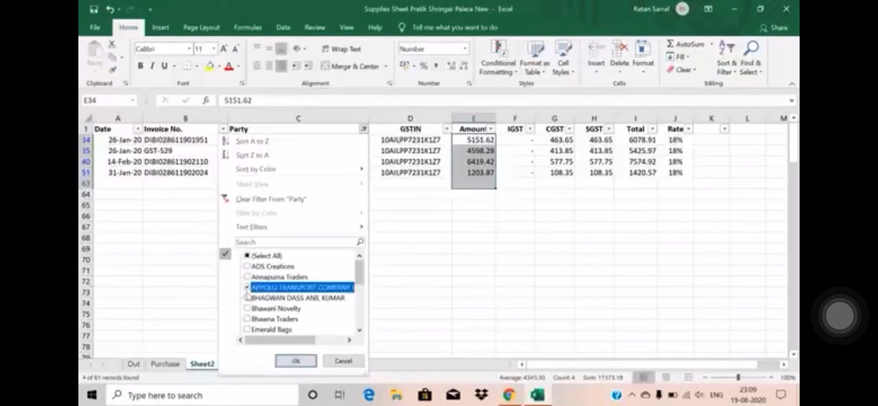
{"action": "left_click", "coordinate": [296, 361]}
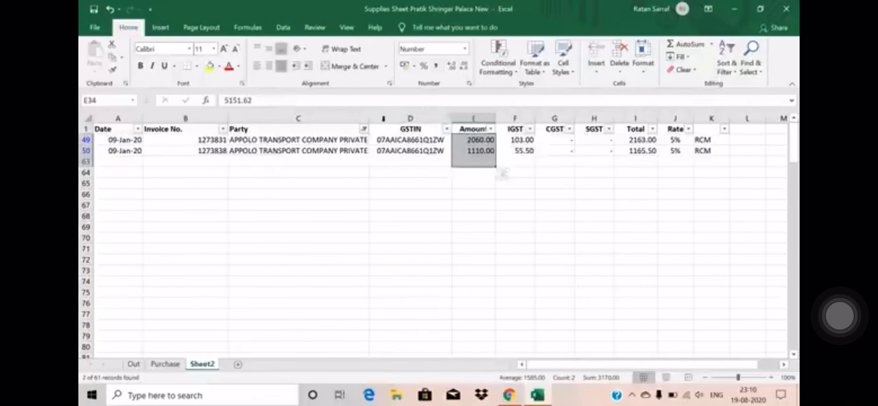
Step: Change the Party filter to show only SHREE SHREE TRADERS
{"action": "left_click", "coordinate": [364, 129]}
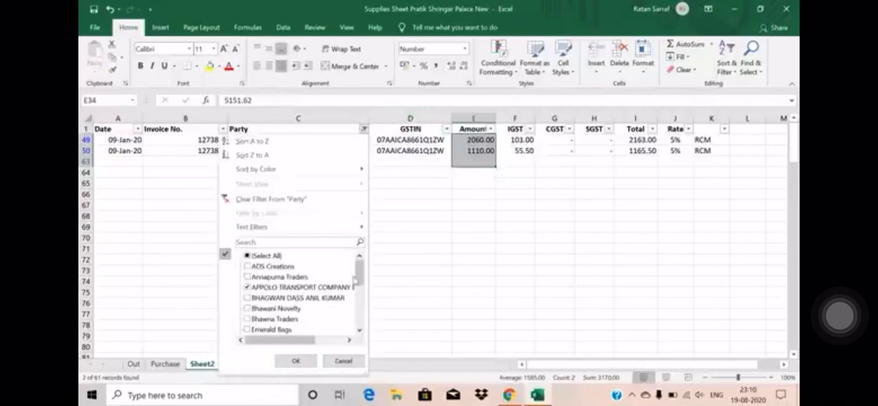
{"action": "left_click_drag", "start_coordinate": [357, 280], "coordinate": [359, 319]}
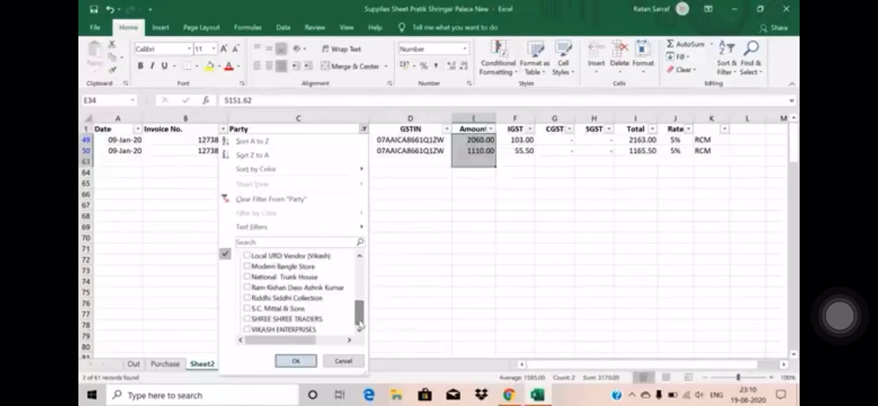
{"action": "left_click", "coordinate": [244, 317]}
{"action": "left_click", "coordinate": [247, 320]}
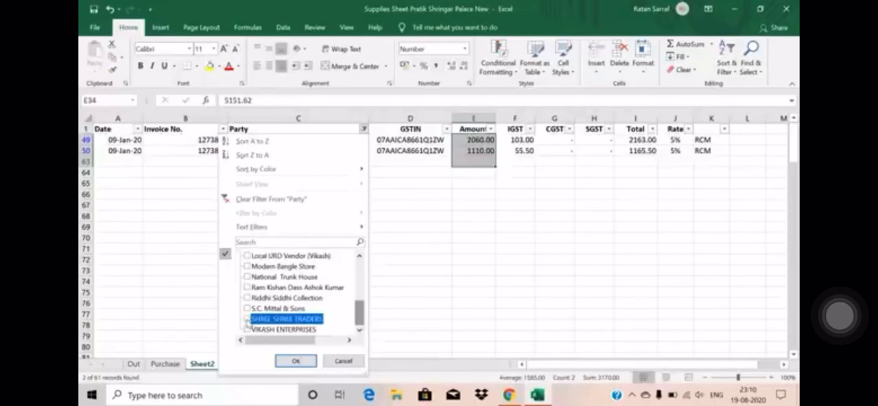
{"action": "left_click_drag", "start_coordinate": [361, 314], "coordinate": [361, 263]}
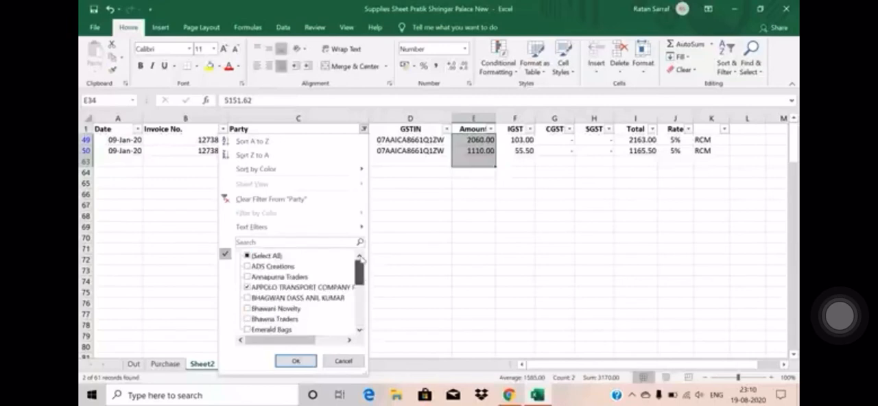
{"action": "left_click", "coordinate": [248, 288]}
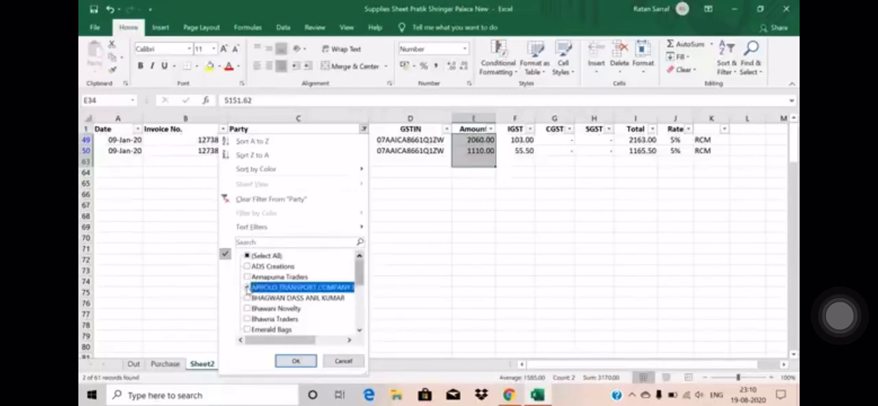
{"action": "left_click", "coordinate": [294, 361]}
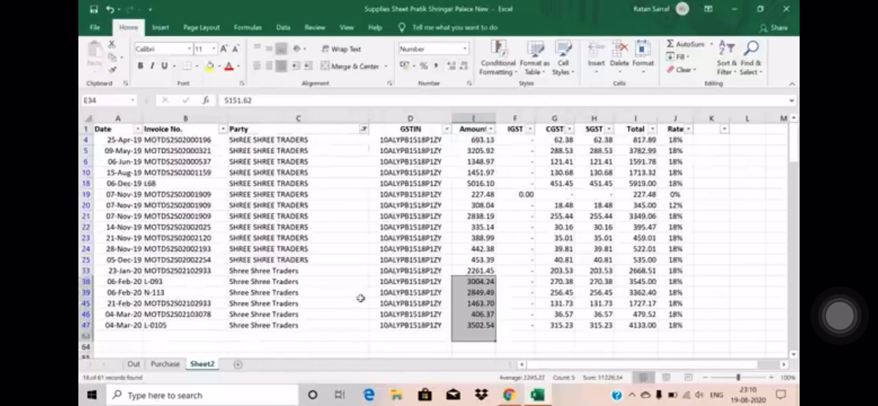
Step: Examine the tax rates of the filtered SHREE SHREE TRADERS invoices, comparing the 07-Nov-19 rows
{"action": "left_click", "coordinate": [411, 261]}
{"action": "key", "text": "Up"}
{"action": "key", "text": "Up"}
{"action": "key", "text": "Up"}
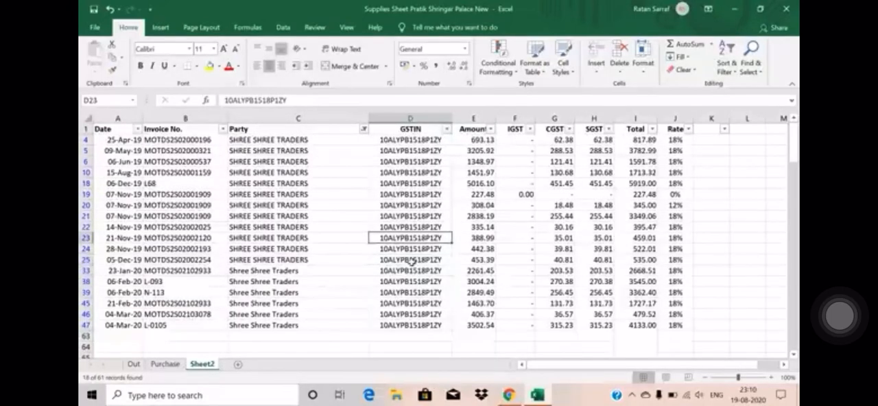
{"action": "key", "text": "Right"}
{"action": "key", "text": "Right"}
{"action": "key", "text": "Right"}
{"action": "key", "text": "Right"}
{"action": "key", "text": "Right"}
{"action": "key", "text": "Right"}
{"action": "key", "text": "Up"}
{"action": "key", "text": "Up"}
{"action": "key", "text": "Up"}
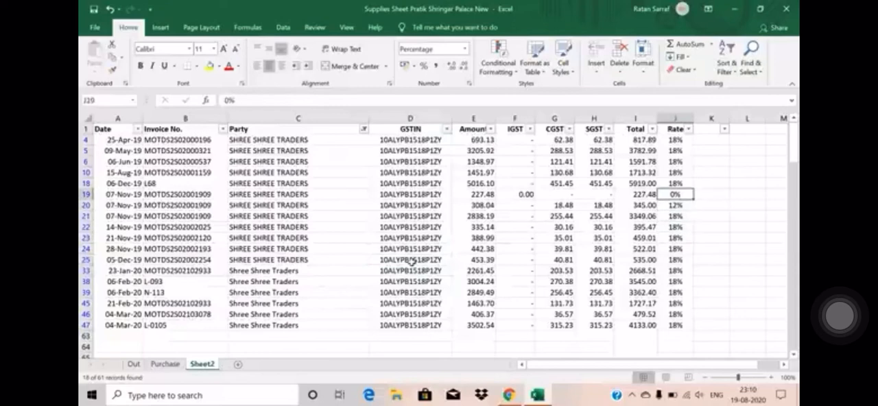
{"action": "key", "text": "Down"}
{"action": "key", "text": "Down"}
{"action": "key", "text": "Up"}
{"action": "key", "text": "Up"}
{"action": "key", "text": "Down"}
{"action": "key", "text": "Down"}
{"action": "key", "text": "Up"}
{"action": "key", "text": "Up"}
Step: Sort the filtered invoices by Rate from smallest to largest
{"action": "left_click", "coordinate": [688, 129]}
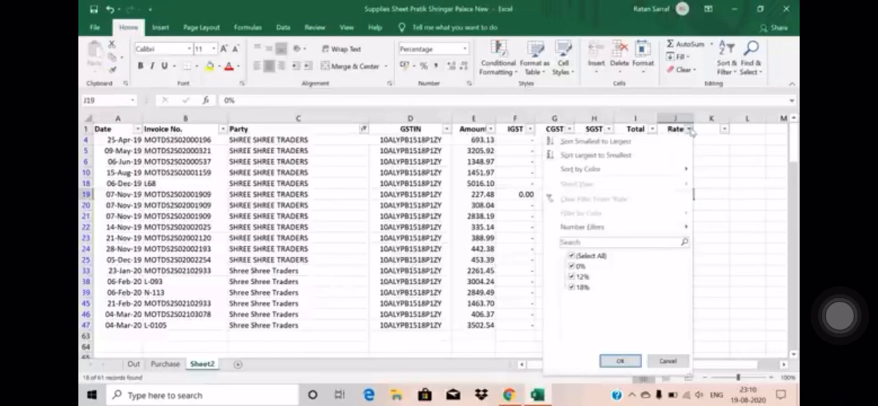
{"action": "left_click", "coordinate": [605, 143]}
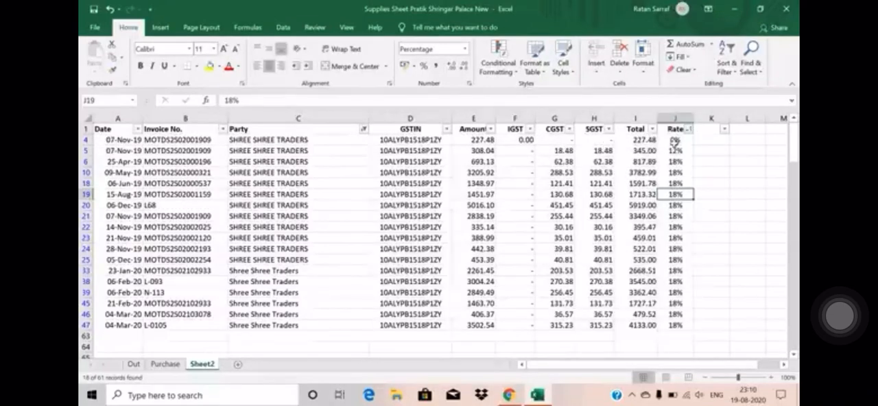
Step: Check the amount and tax cells of the 0% and 12% invoice rows
{"action": "left_click", "coordinate": [670, 139]}
{"action": "key", "text": "Left"}
{"action": "key", "text": "Left"}
{"action": "key", "text": "Left"}
{"action": "key", "text": "Left"}
{"action": "key", "text": "Left"}
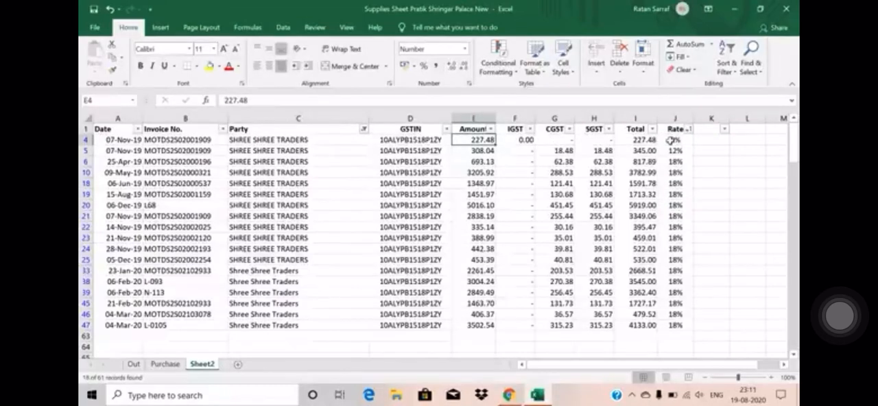
{"action": "key", "text": "Right"}
{"action": "key", "text": "Right"}
{"action": "key", "text": "Right"}
{"action": "key", "text": "Right"}
{"action": "key", "text": "Right"}
{"action": "key", "text": "Left"}
{"action": "key", "text": "Left"}
{"action": "key", "text": "Left"}
{"action": "key", "text": "Left"}
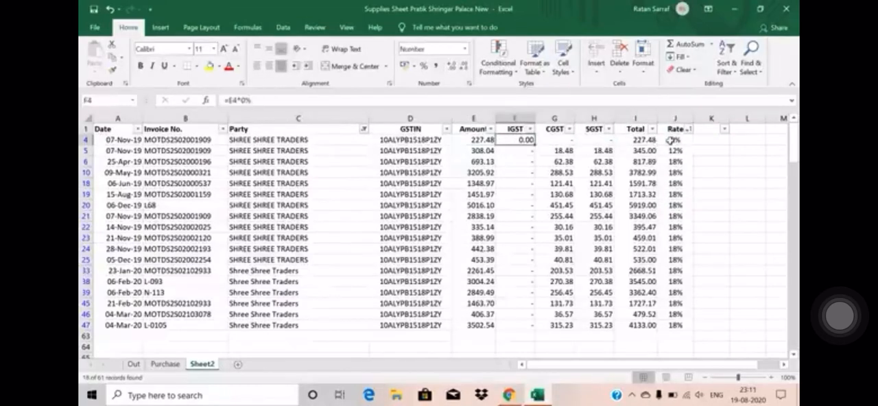
{"action": "key", "text": "Right"}
{"action": "key", "text": "Down"}
{"action": "key", "text": "Left"}
{"action": "key", "text": "Left"}
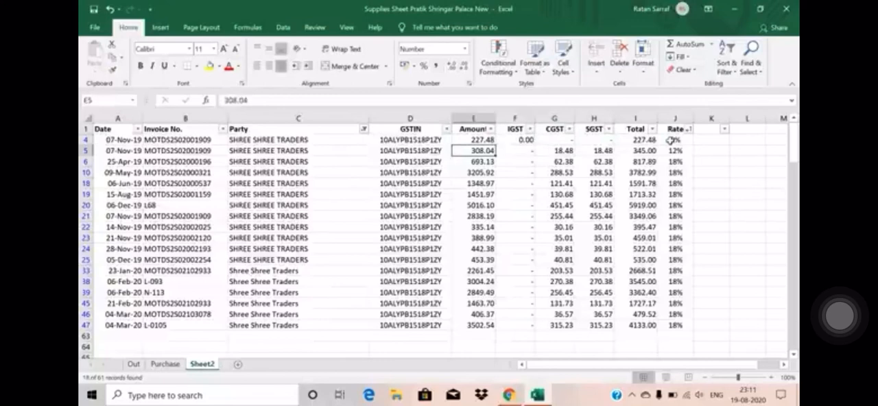
Step: Select the Amount cells of all 18% SHREE SHREE TRADERS invoices to read their combined taxable value, and clear the selection
{"action": "key", "text": "Down"}
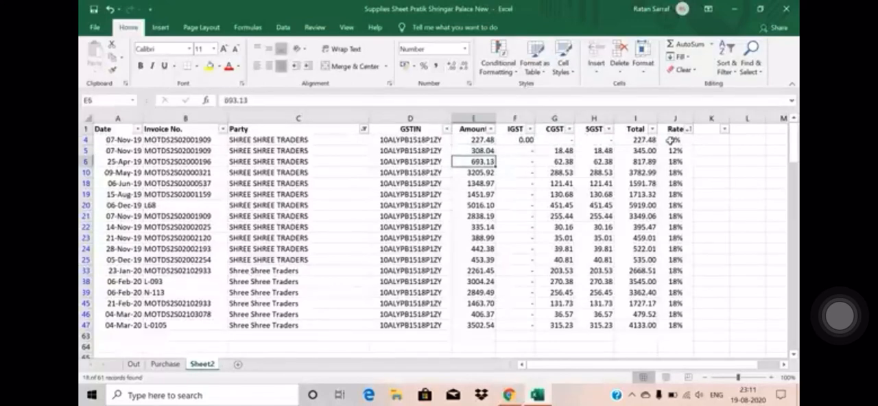
{"action": "key", "text": "shift+Down"}
{"action": "key", "text": "shift+Down"}
{"action": "key", "text": "shift+Down"}
{"action": "key", "text": "shift+Down"}
{"action": "key", "text": "shift+Down"}
{"action": "key", "text": "shift+Down"}
{"action": "key", "text": "shift+Down"}
{"action": "key", "text": "shift+Down"}
{"action": "key", "text": "shift+Down"}
{"action": "key", "text": "shift+Down"}
{"action": "key", "text": "shift+Down"}
{"action": "key", "text": "shift+Down"}
{"action": "key", "text": "shift+Down"}
{"action": "key", "text": "shift+Down"}
{"action": "key", "text": "shift+Down"}
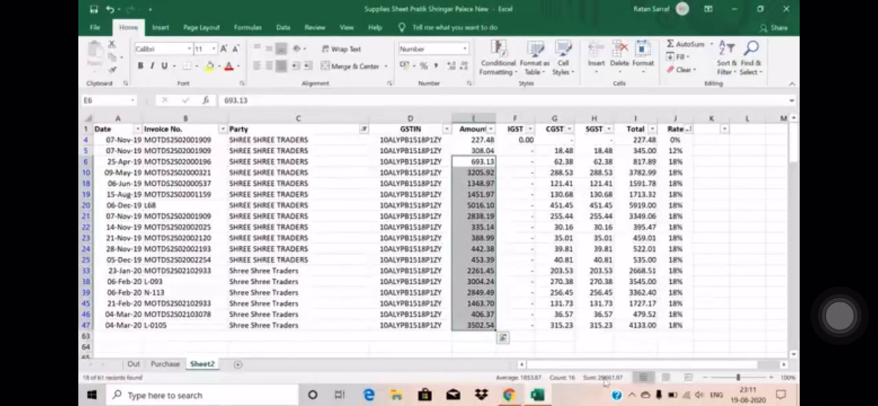
{"action": "left_click", "coordinate": [336, 203]}
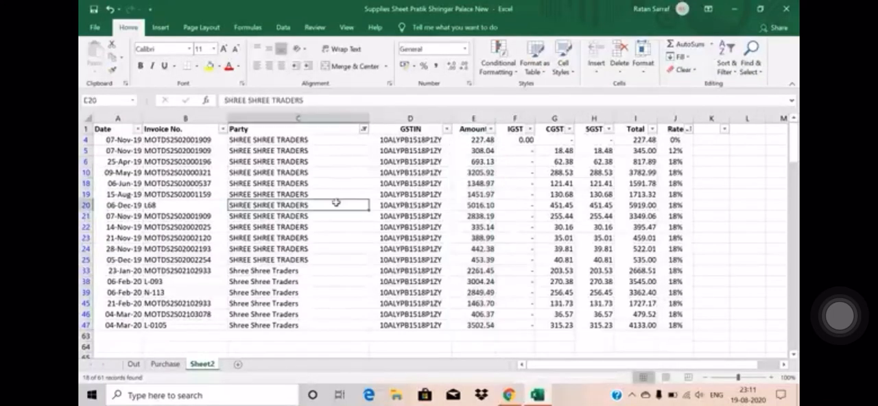